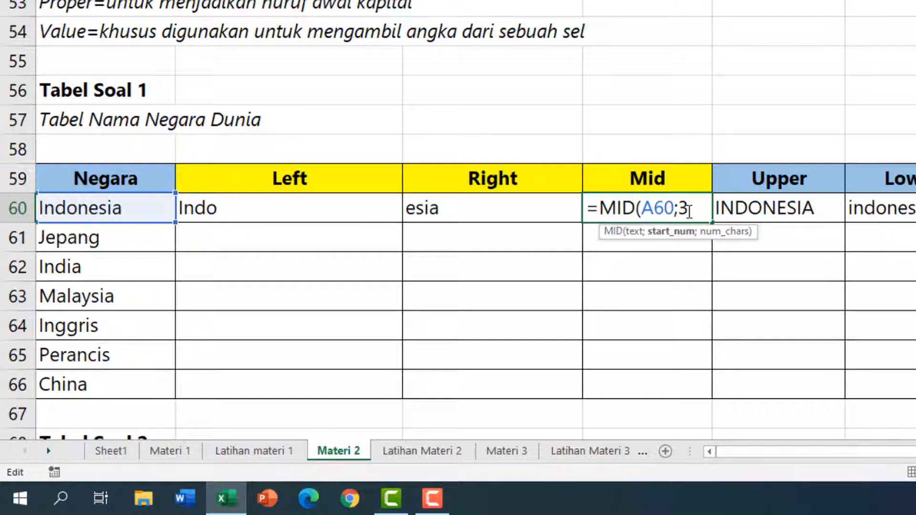
# Step: Complete the Mid formula for Indonesia in D60 as =MID(A60;3;2)
pyautogui.write(';')
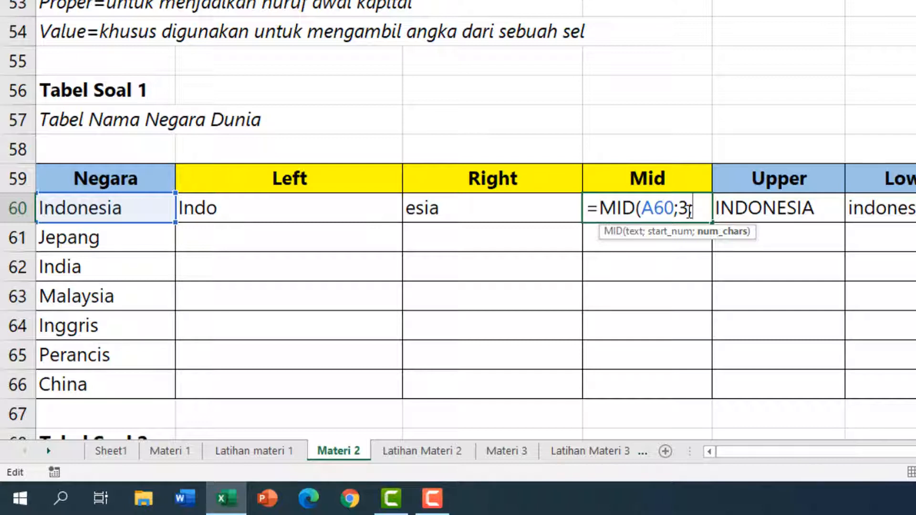
pyautogui.write('2)')
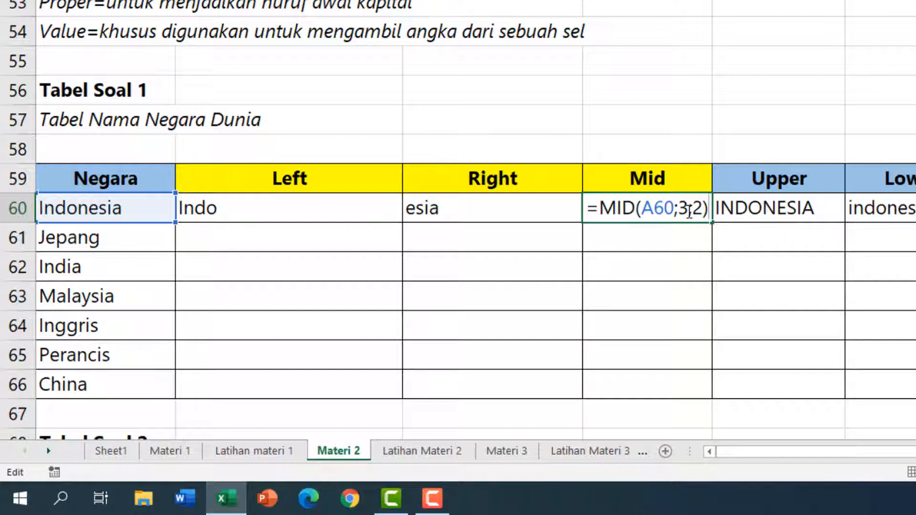
pyautogui.press('Return')
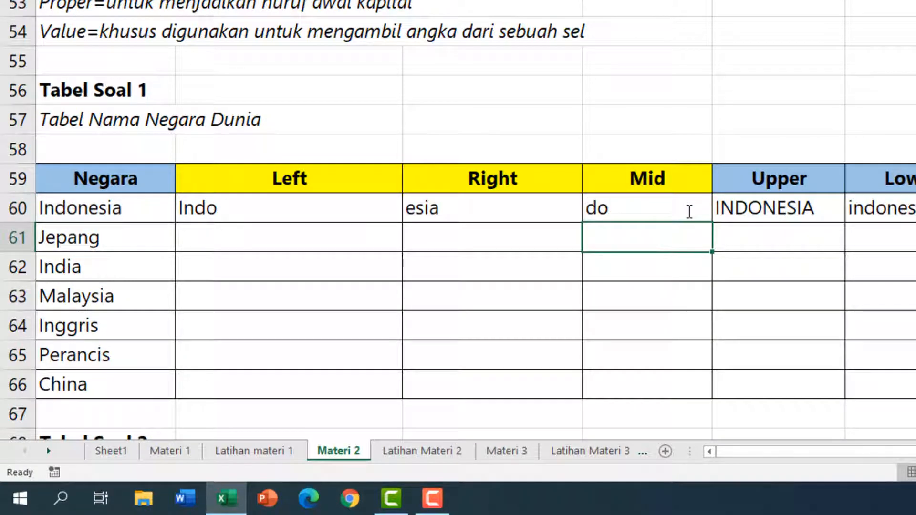
pyautogui.click(688, 210)
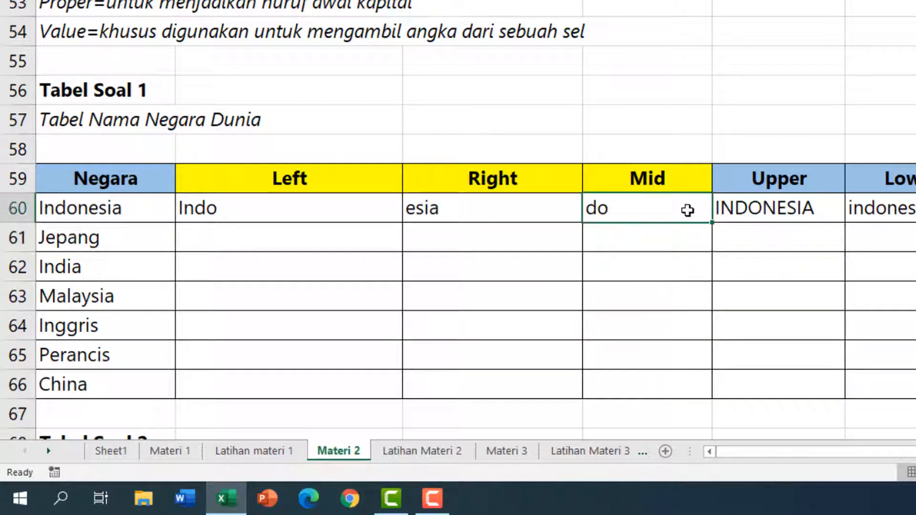
# Step: Review the LEFT, RIGHT and MID formulas in the Indonesia row of Tabel Soal 1
pyautogui.click(343, 199)
pyautogui.doubleClick(348, 204)
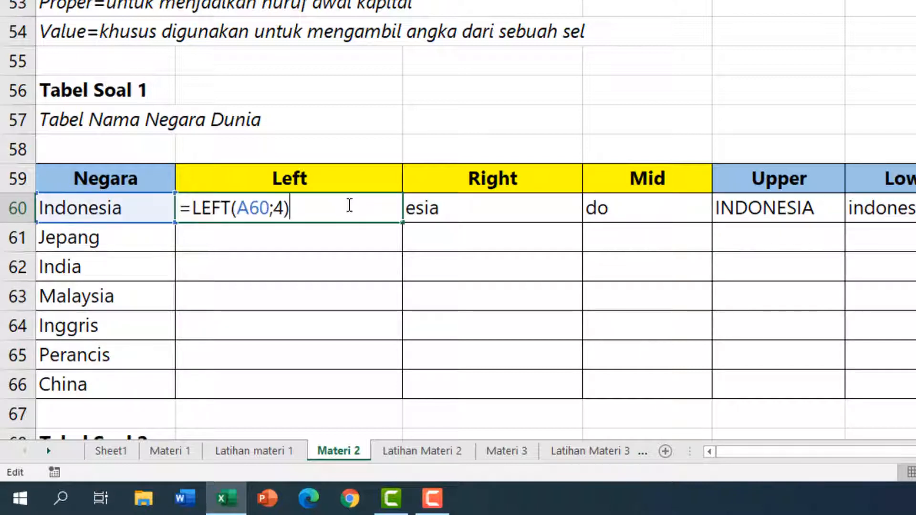
pyautogui.doubleClick(456, 208)
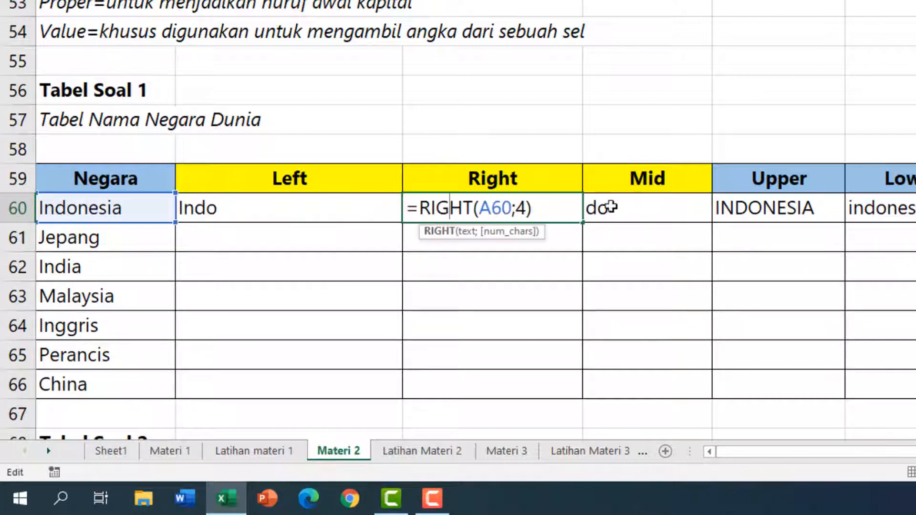
pyautogui.doubleClick(641, 208)
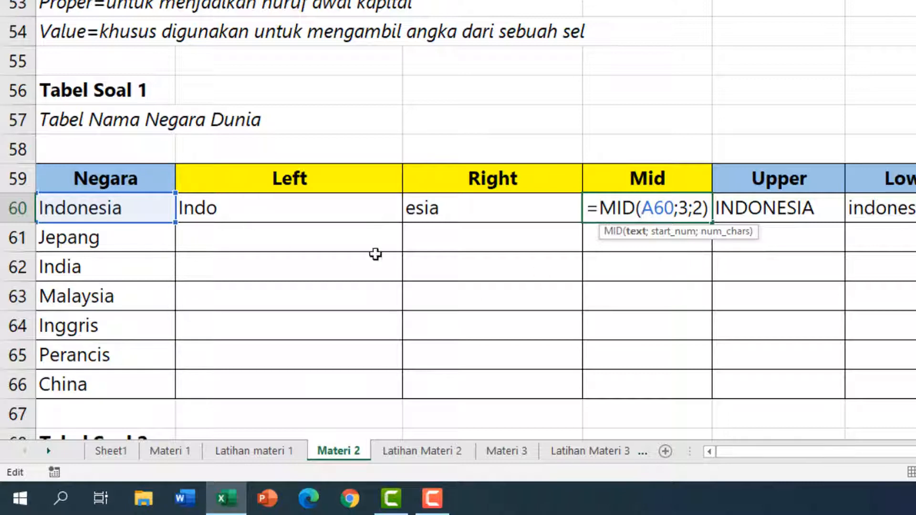
pyautogui.press('Return')
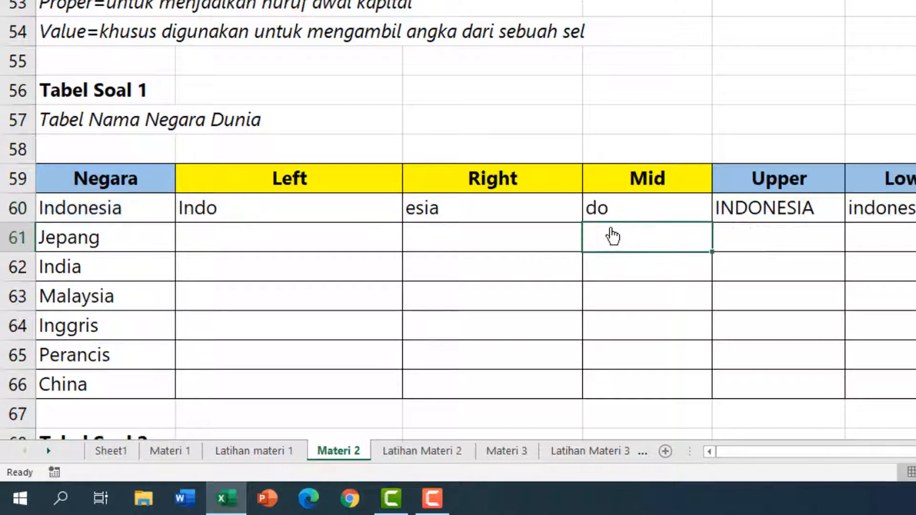
# Step: Look over the Upper, Lower and Proper columns and inspect the UPPER formula in E60 and its source cell A60
pyautogui.keyDown('ctrl'); pyautogui.scroll(-4, 660, 242); pyautogui.keyUp('ctrl')
pyautogui.keyDown('ctrl'); pyautogui.scroll(-1, 660, 241); pyautogui.keyUp('ctrl')
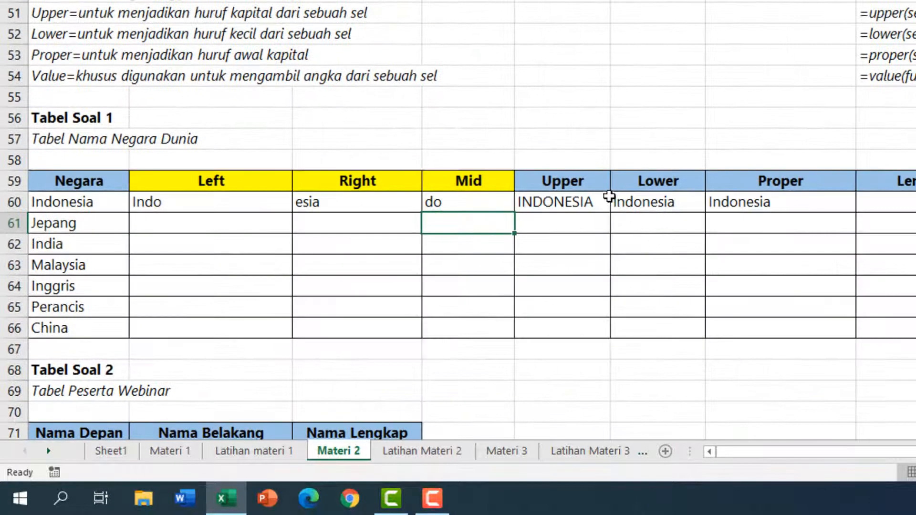
pyautogui.click(583, 180)
pyautogui.click(666, 185)
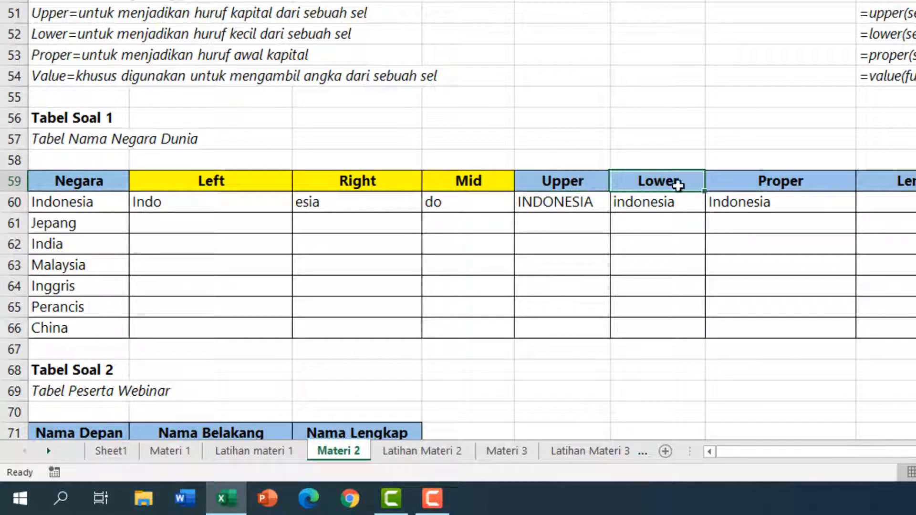
pyautogui.click(757, 181)
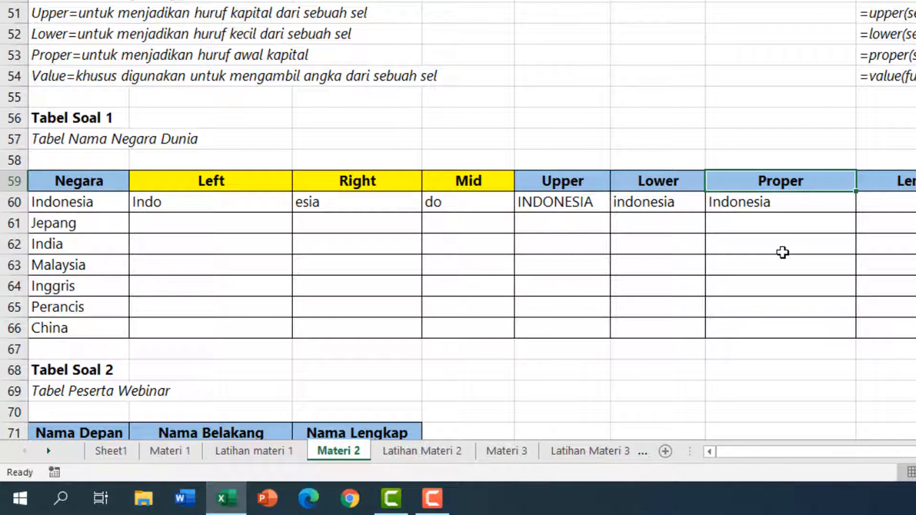
pyautogui.click(581, 199)
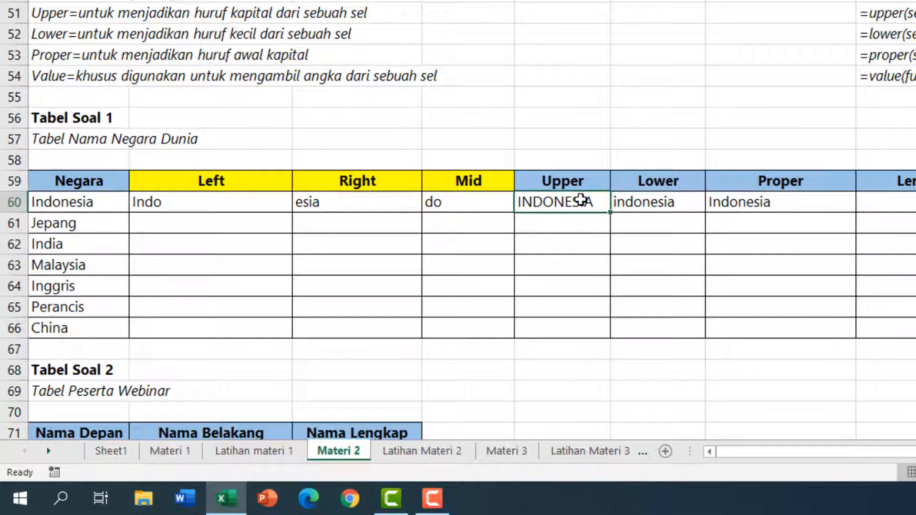
pyautogui.doubleClick(572, 202)
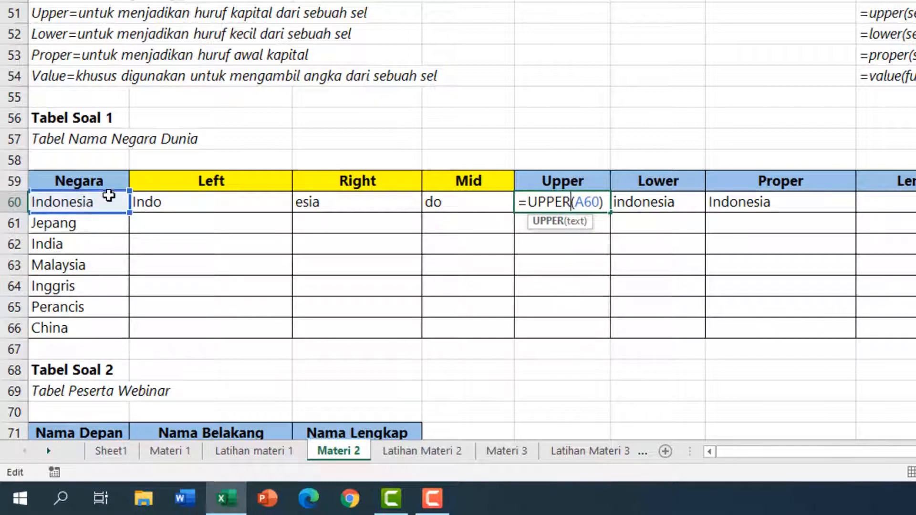
pyautogui.moveTo(109, 195); pyautogui.dragTo(79, 192)
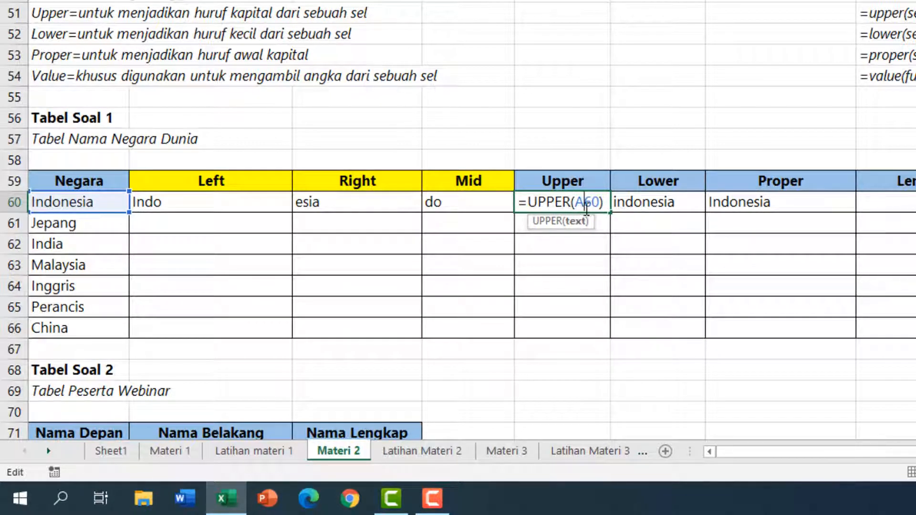
pyautogui.click(85, 203)
pyautogui.click(561, 204)
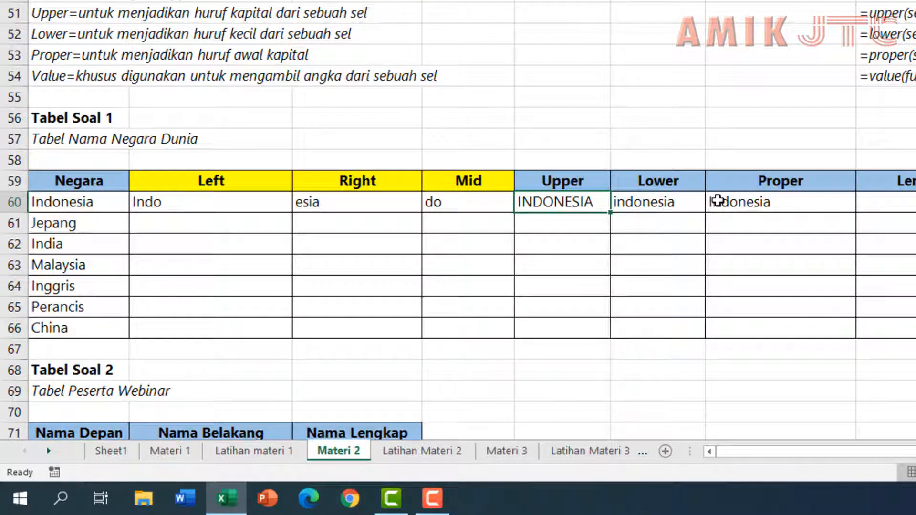
# Step: Inspect the LOWER, PROPER and LEN formulas in the Indonesia row without changing them
pyautogui.click(680, 201)
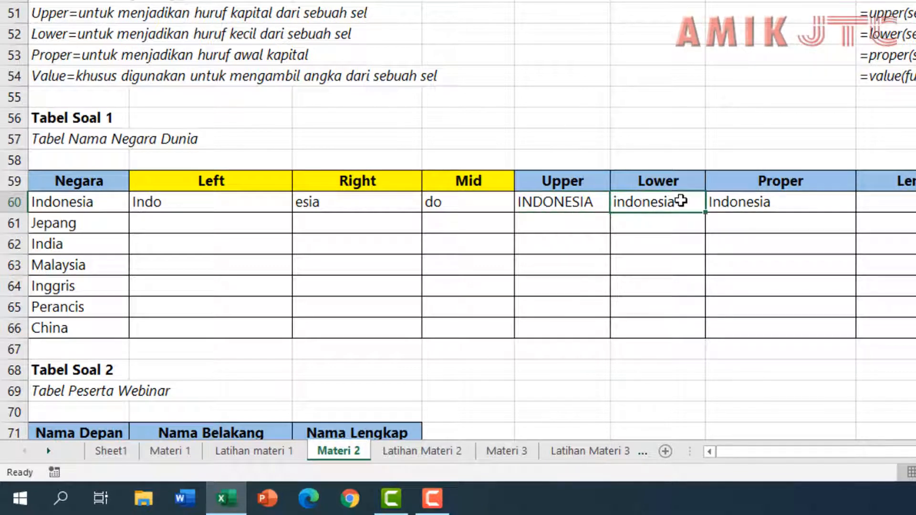
pyautogui.doubleClick(680, 200)
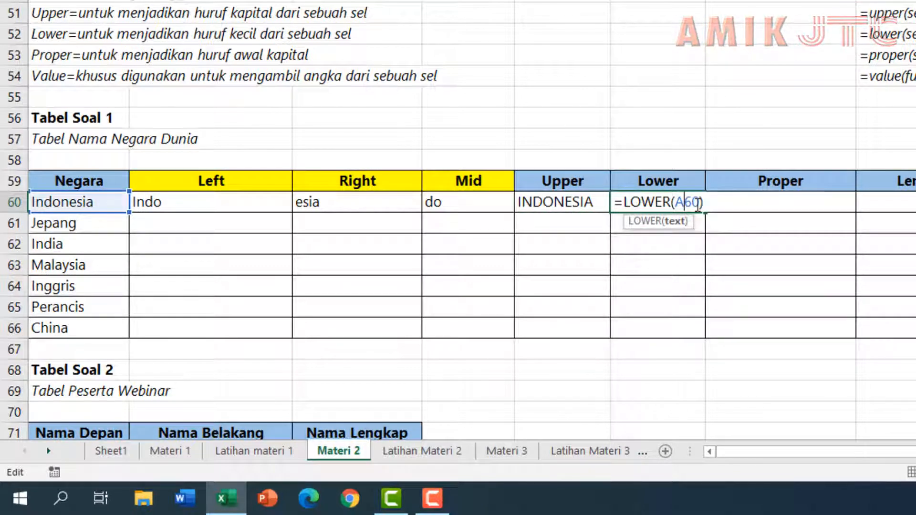
pyautogui.press('Return')
pyautogui.doubleClick(753, 202)
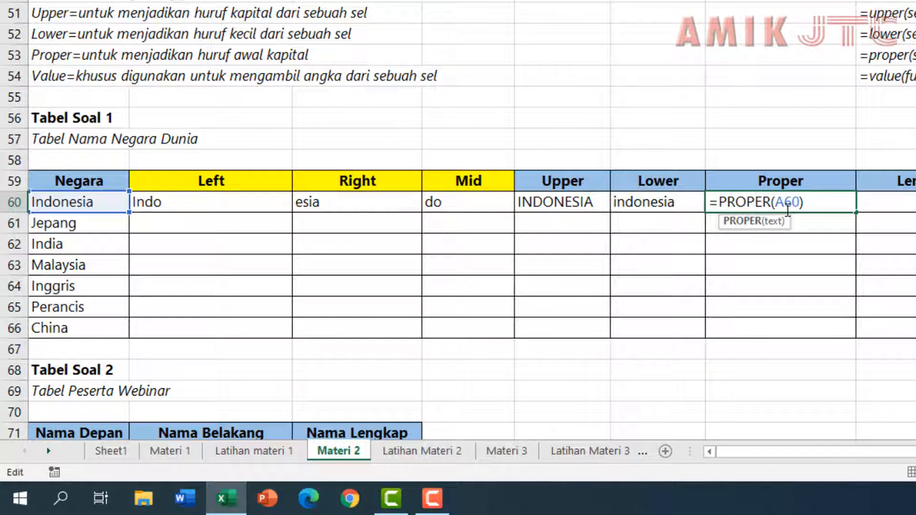
pyautogui.press('Return')
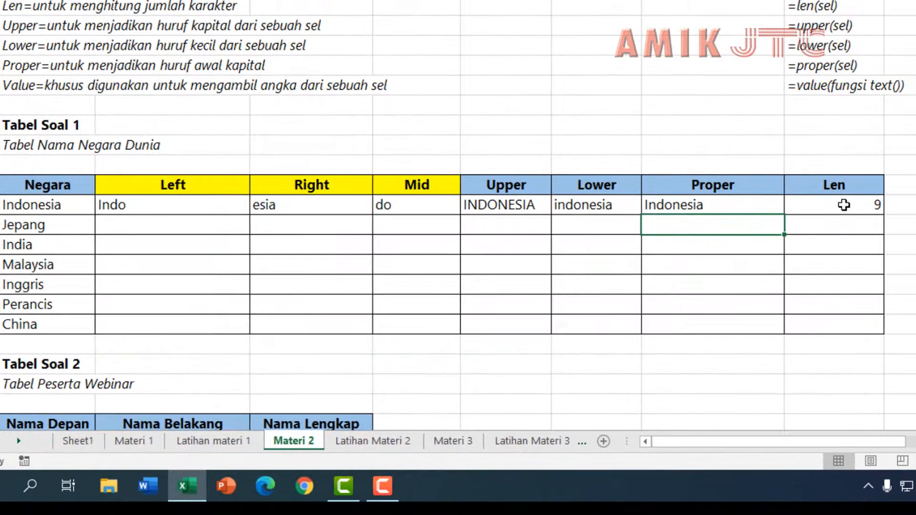
pyautogui.click(843, 205)
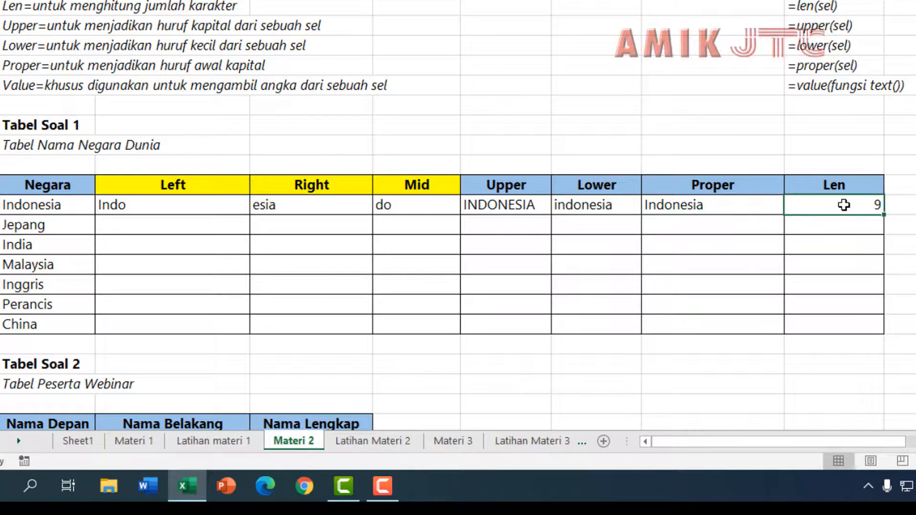
pyautogui.doubleClick(843, 205)
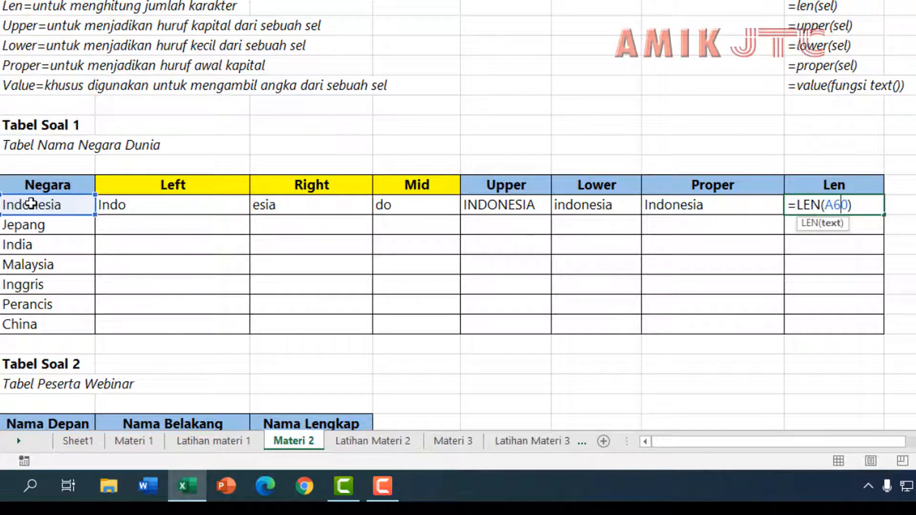
pyautogui.press('Return')
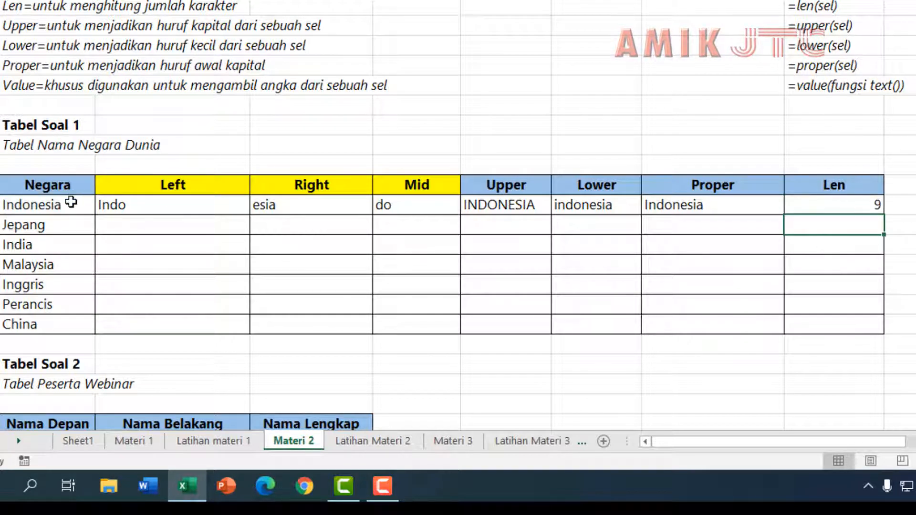
# Step: Add a trailing space to Indonesia in A60 and check its effect on the Right and Len results
pyautogui.doubleClick(71, 204)
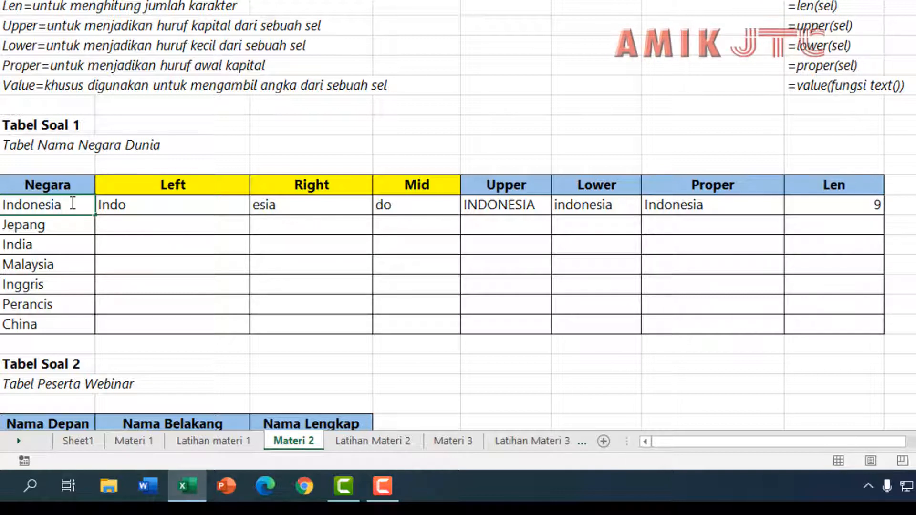
pyautogui.press('Return')
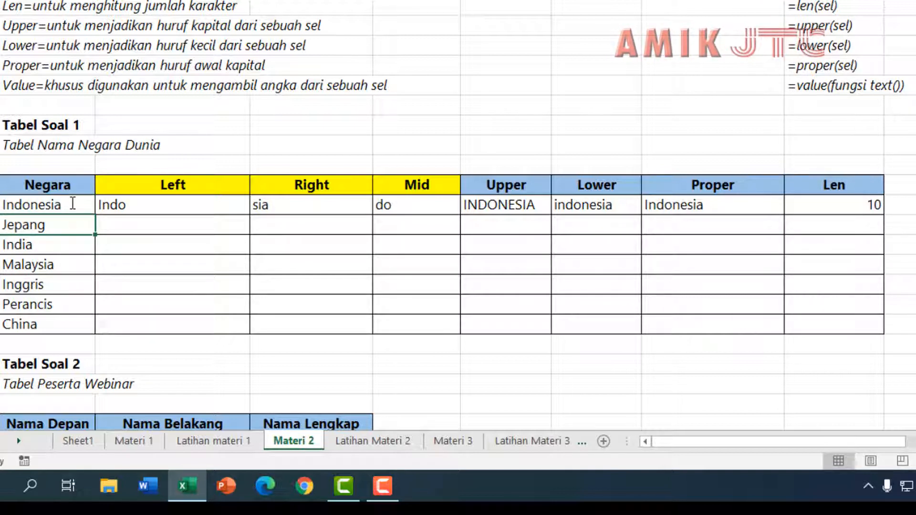
pyautogui.click(288, 207)
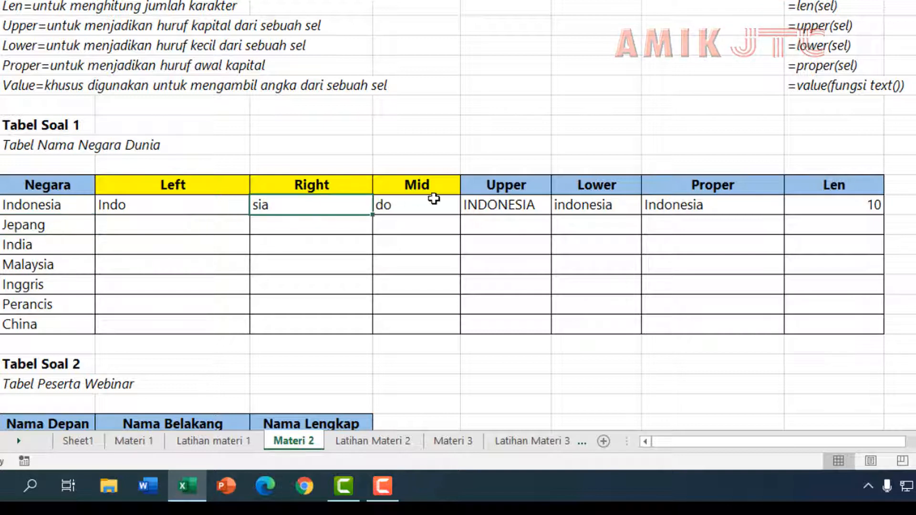
pyautogui.click(877, 205)
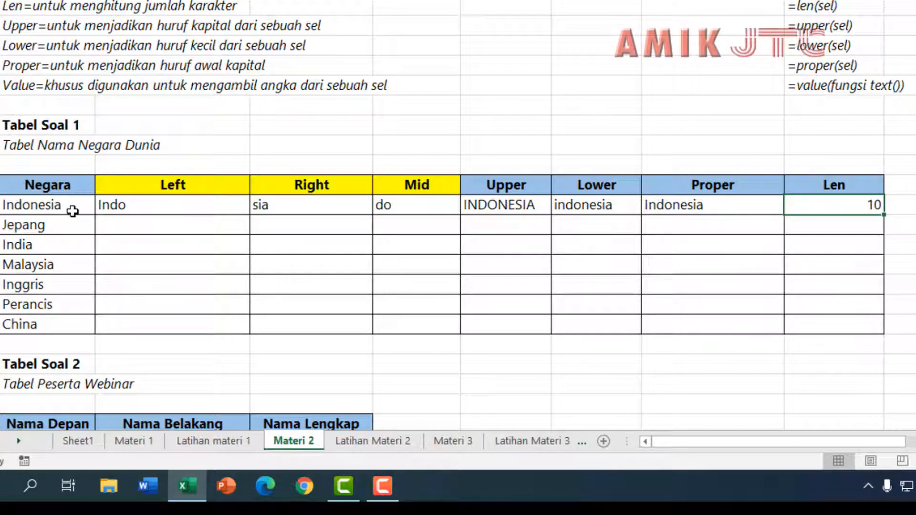
# Step: Remove the trailing space after Indonesia in A60
pyautogui.doubleClick(72, 211)
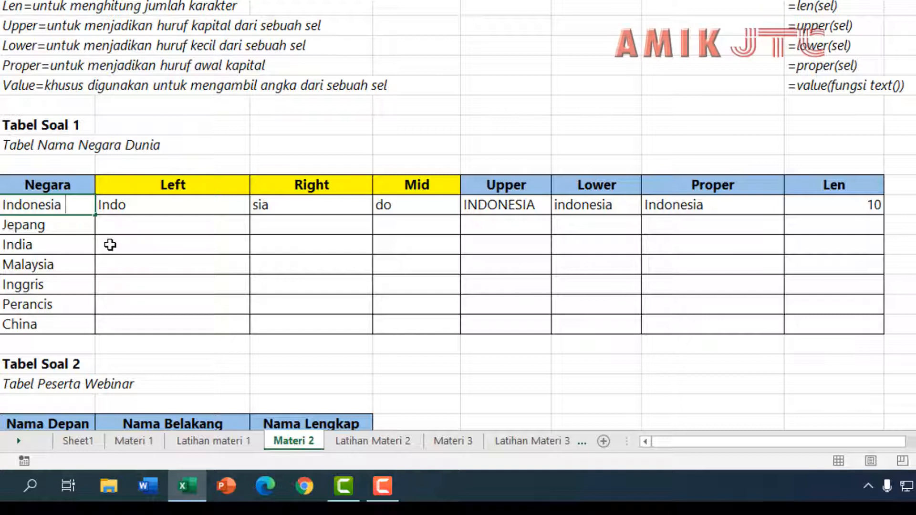
pyautogui.press('BackSpace')
pyautogui.press('Return')
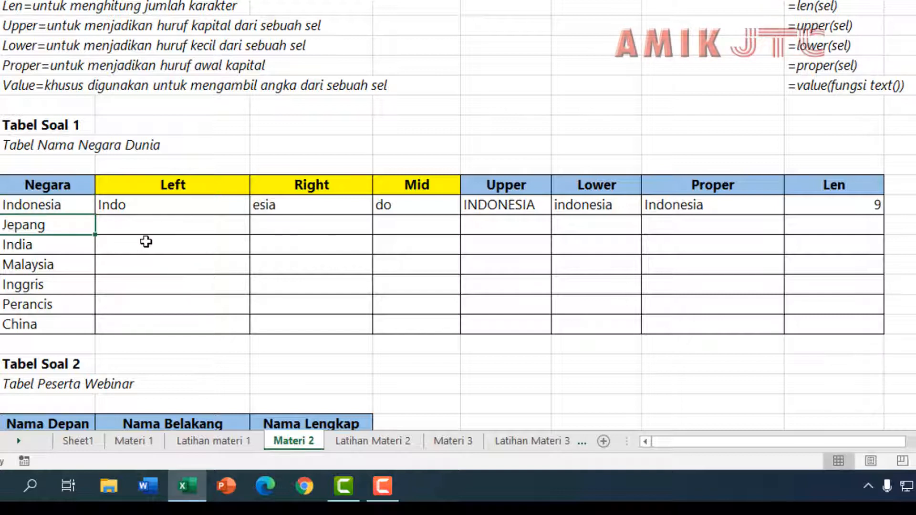
# Step: Fill the Left through Len formulas from the Indonesia row down to the China row, B60:H66
pyautogui.moveTo(228, 205); pyautogui.dragTo(895, 337)
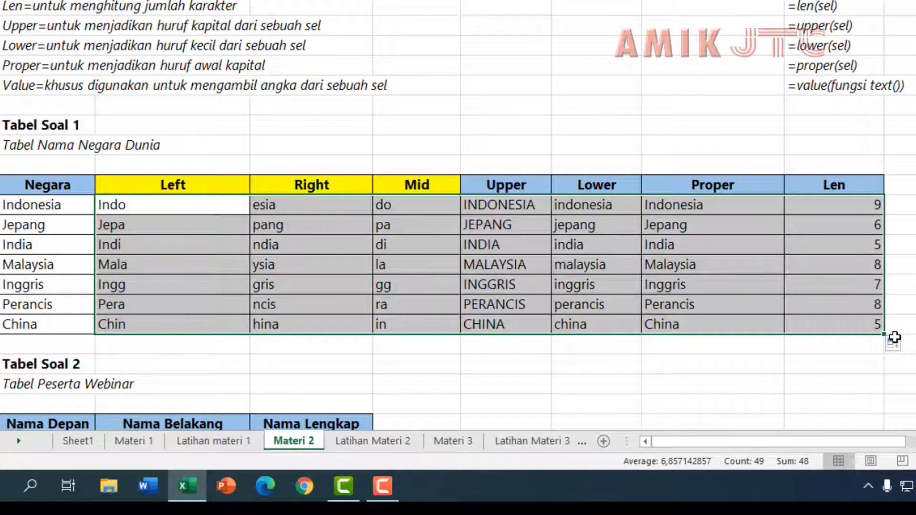
# Step: Look through Tabel Soal 2, 3 and 4 below the country table, including the Concatenate and Substitute notes
pyautogui.scroll(-3, 527, 194)
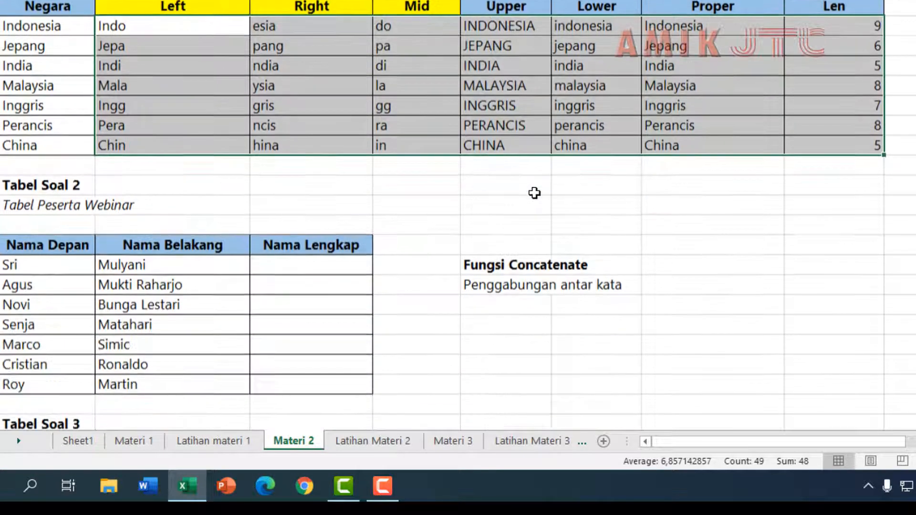
pyautogui.scroll(-1, 534, 192)
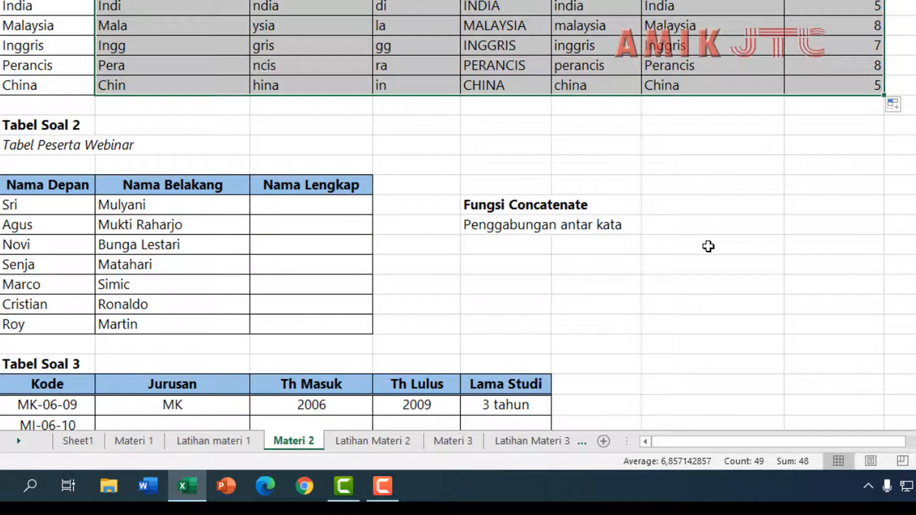
pyautogui.scroll(1, 709, 246)
pyautogui.scroll(-1, 709, 246)
pyautogui.scroll(1, 710, 246)
pyautogui.scroll(-2, 709, 246)
pyautogui.scroll(-3, 709, 247)
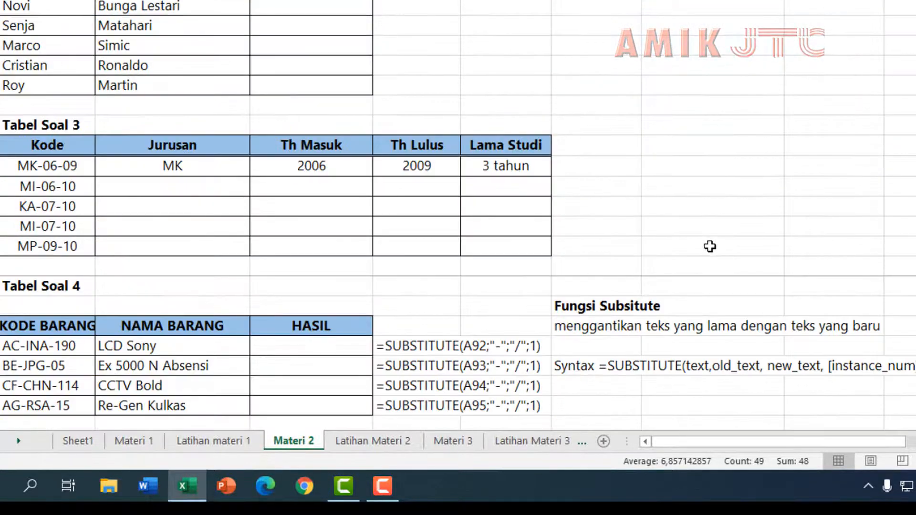
pyautogui.scroll(5, 710, 246)
pyautogui.scroll(1, 710, 246)
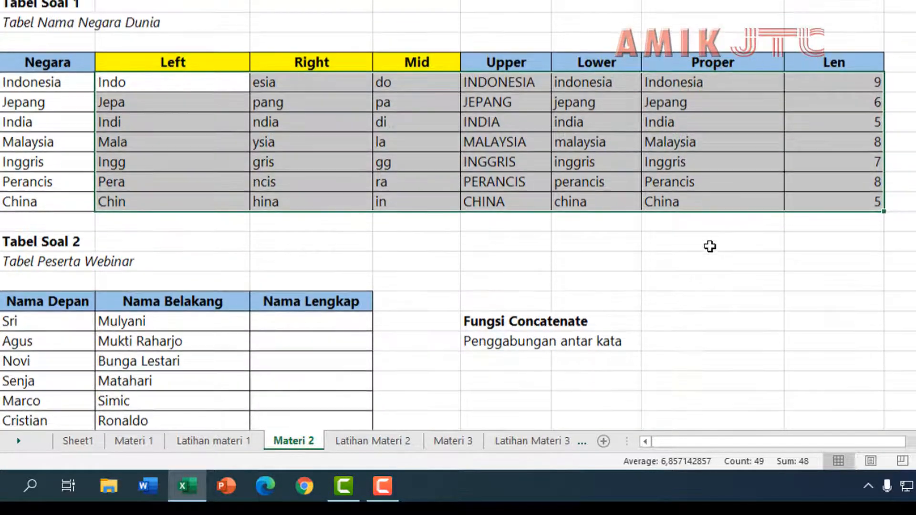
pyautogui.scroll(-1, 710, 246)
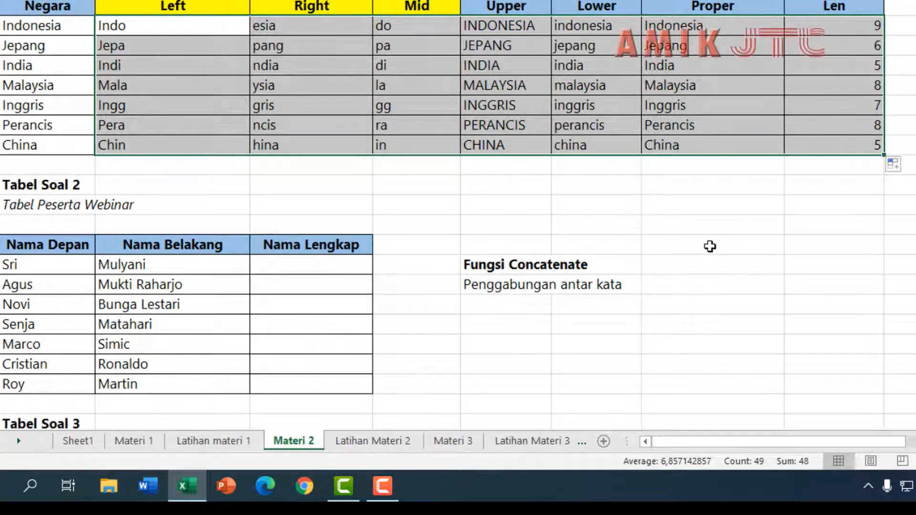
pyautogui.scroll(1, 796, 257)
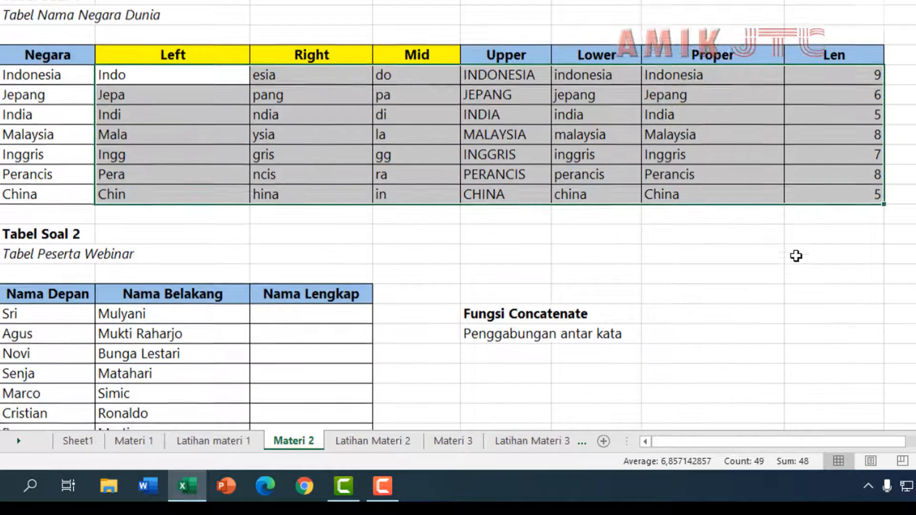
# Step: Add a KODE heading in I59 beside Len and enter the code BG-19-01 for the Indonesia row in I60
pyautogui.scroll(-1, 795, 256)
pyautogui.scroll(2, 796, 256)
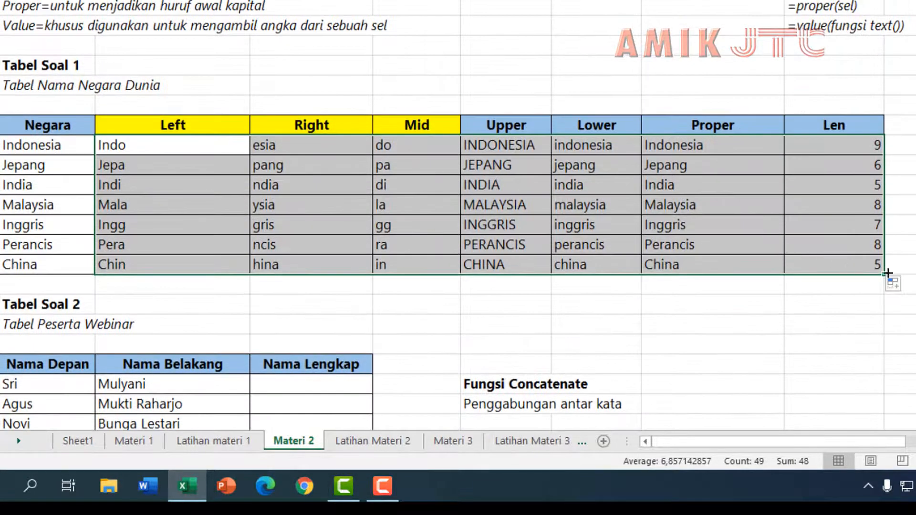
pyautogui.click(907, 123)
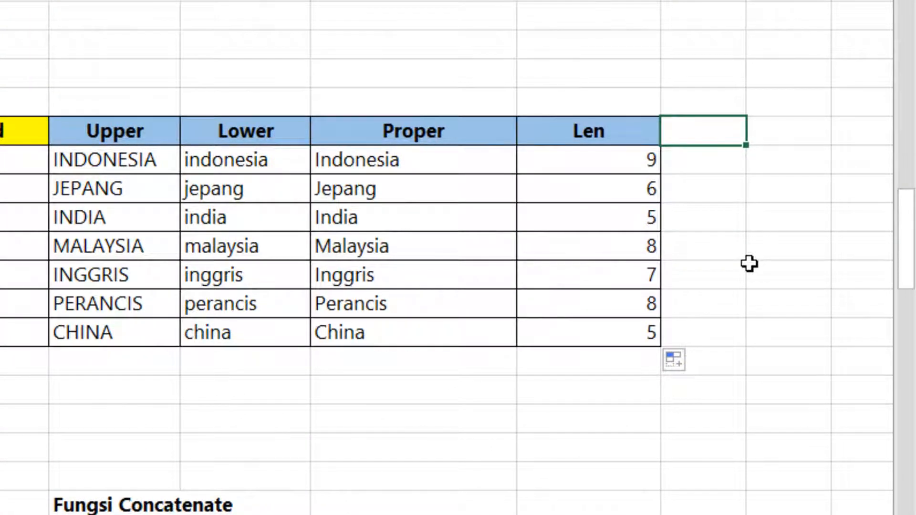
pyautogui.write('KODE')
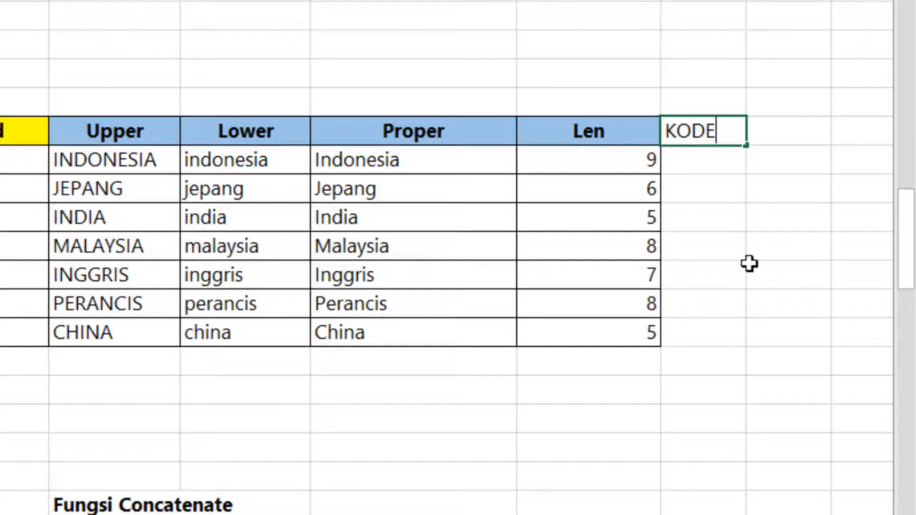
pyautogui.press('Return')
pyautogui.write('BG-')
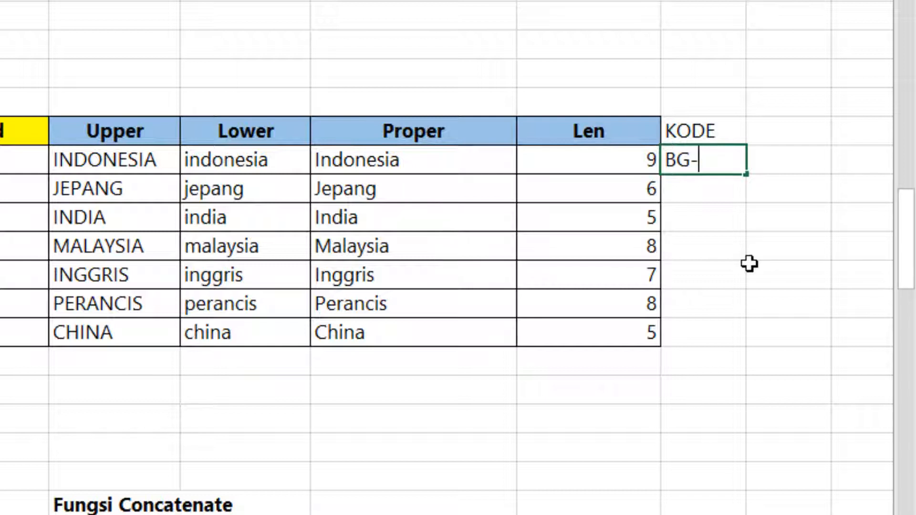
pyautogui.write('19-01')
pyautogui.press('Return')
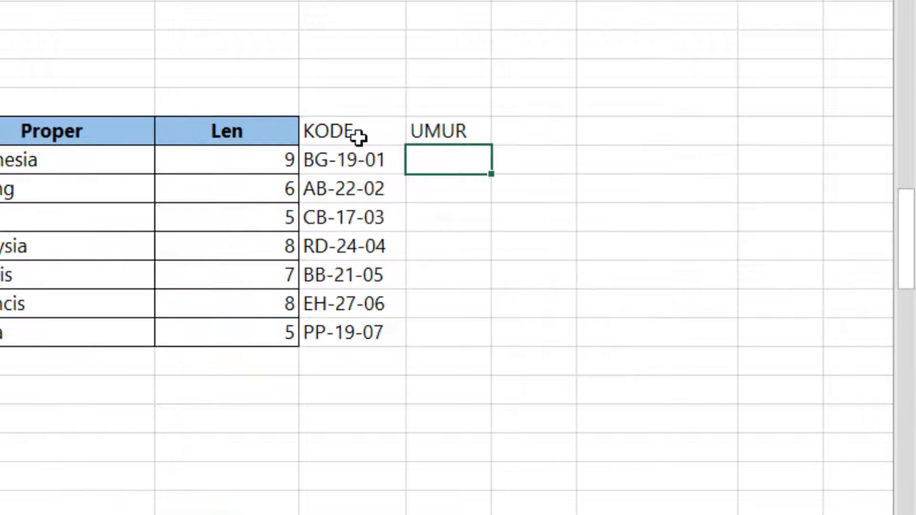
# Step: Enter =VALUE(MID(I60;4;2)) in J60 to extract the age from the first code as a number under UMUR
pyautogui.moveTo(358, 135); pyautogui.dragTo(435, 339)
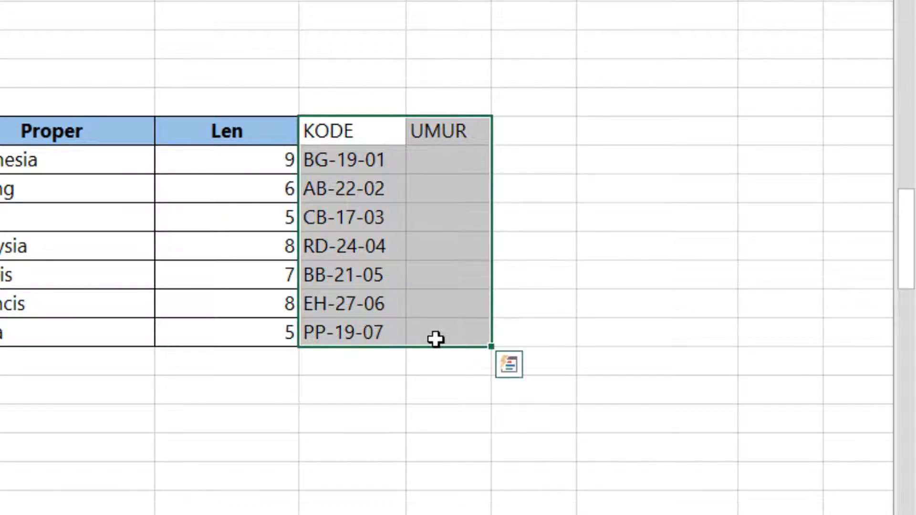
pyautogui.click(439, 143)
pyautogui.click(451, 163)
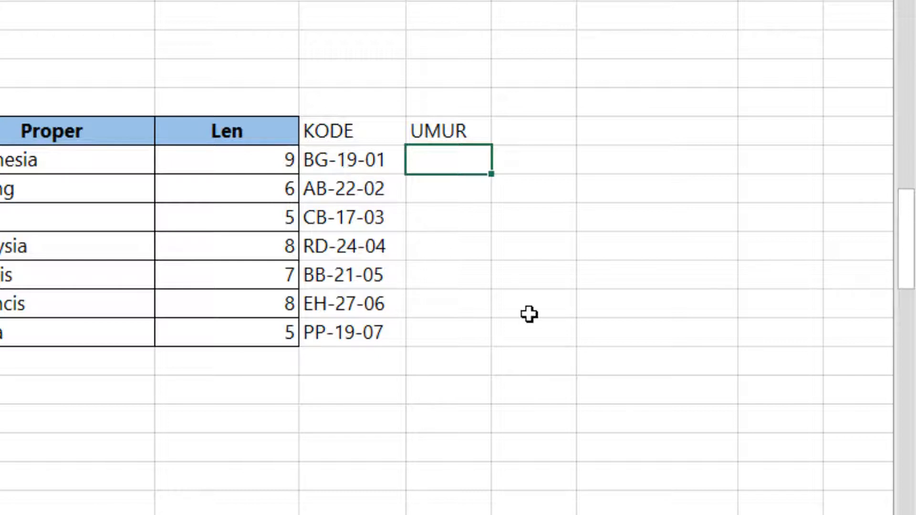
pyautogui.write('=VALUE')
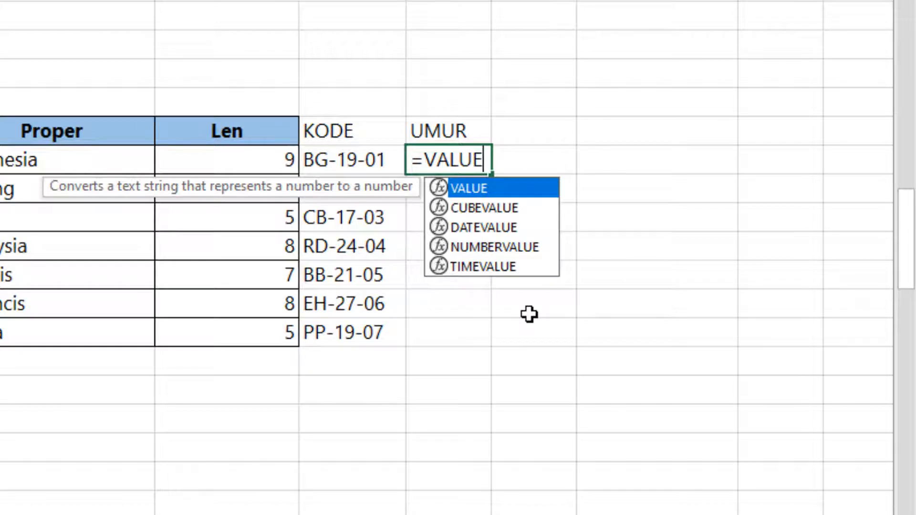
pyautogui.write('(MID(')
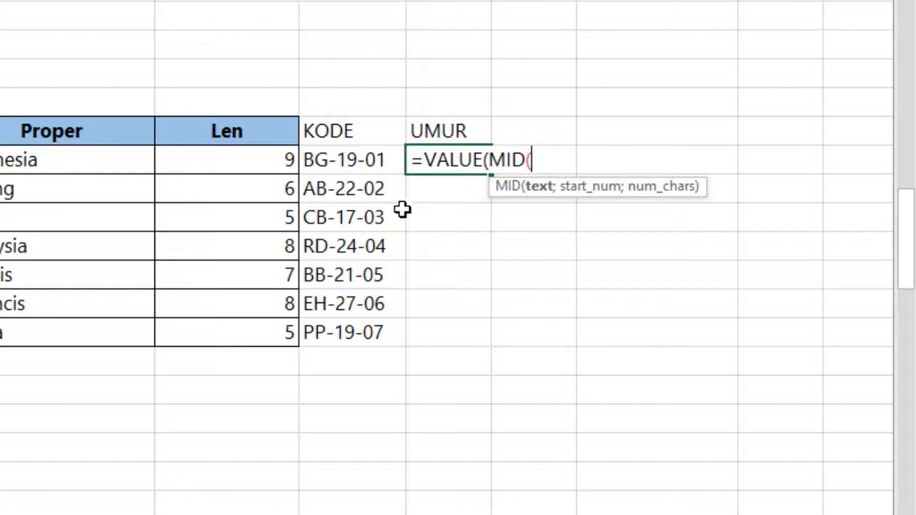
pyautogui.click(359, 165)
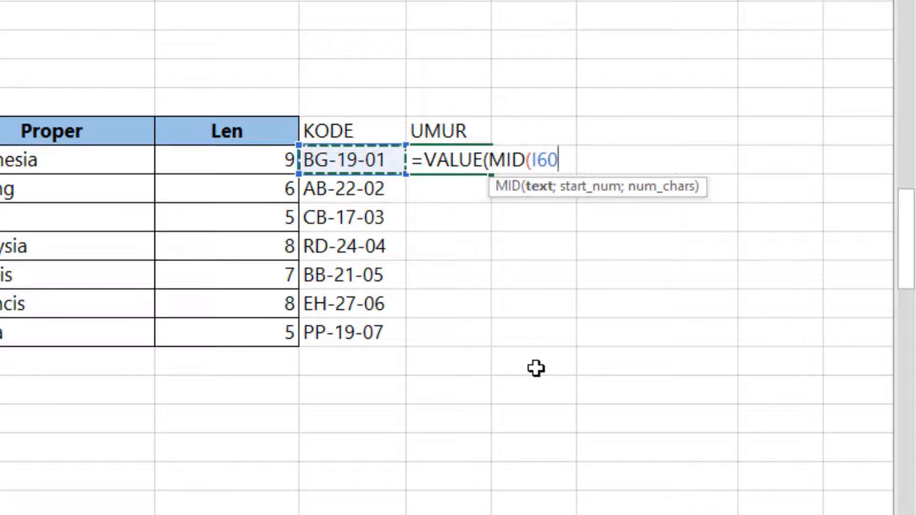
pyautogui.write(';')
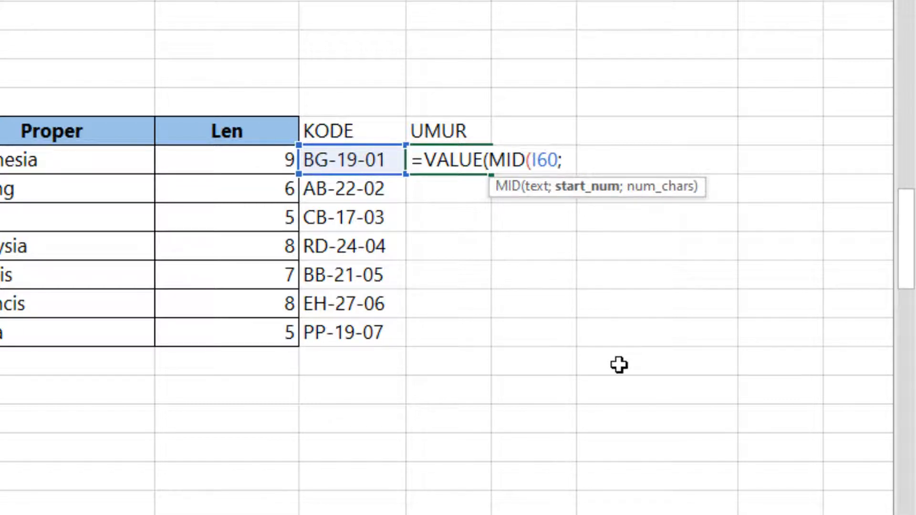
pyautogui.write('4;')
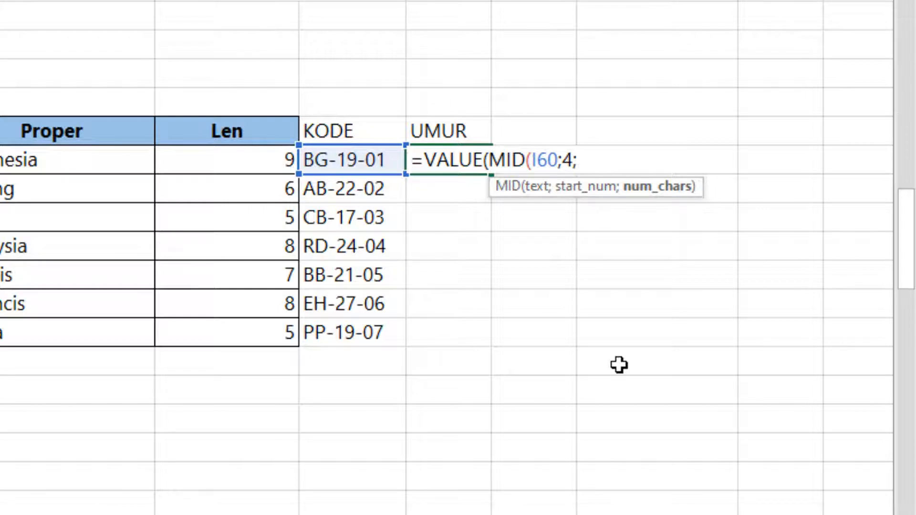
pyautogui.write('2))')
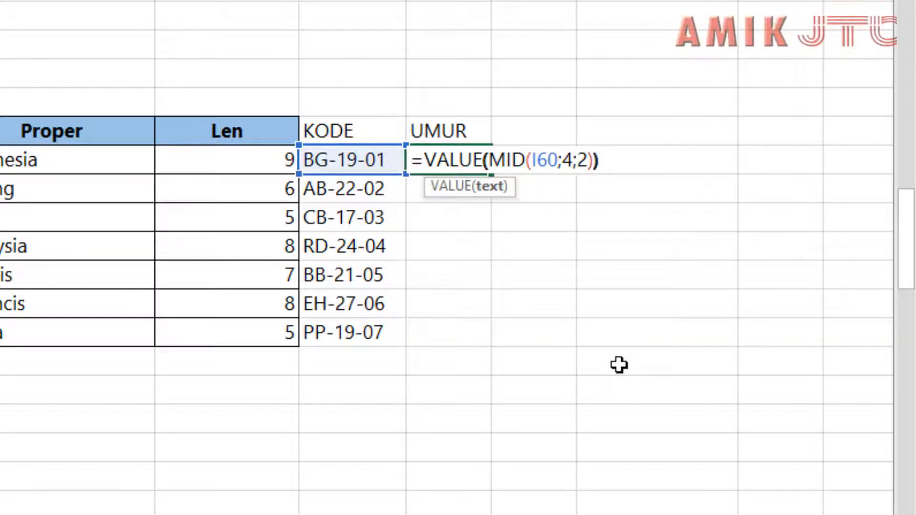
pyautogui.press('Return')
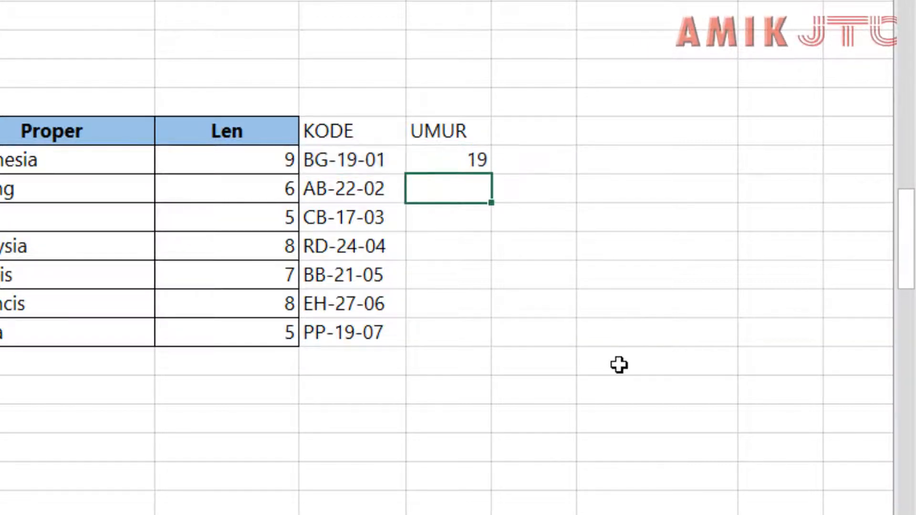
# Step: Fill the UMUR formula from J60 down to J66 and review the formula in J60
pyautogui.press('Up')
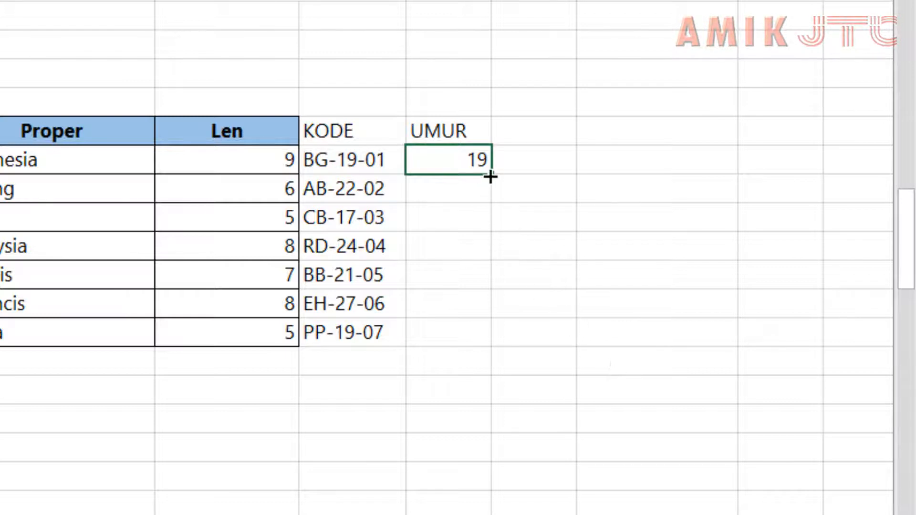
pyautogui.moveTo(490, 175); pyautogui.dragTo(502, 354)
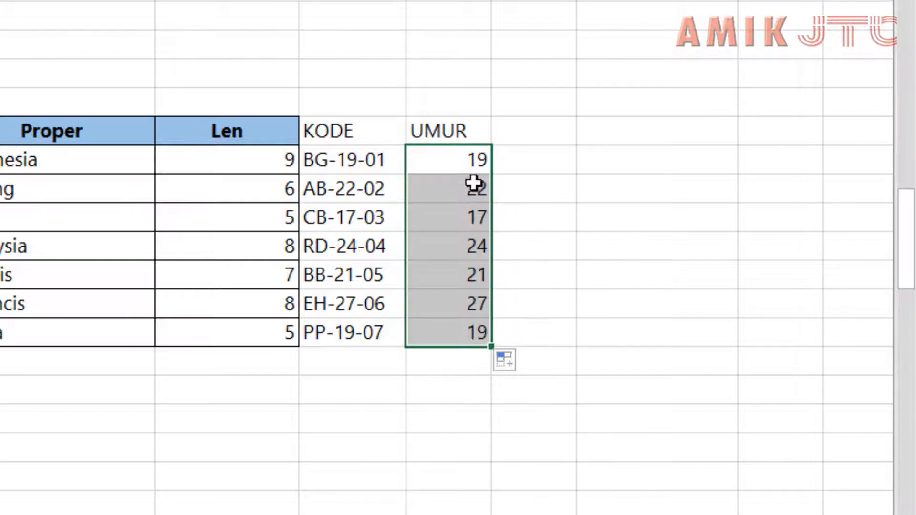
pyautogui.doubleClick(472, 168)
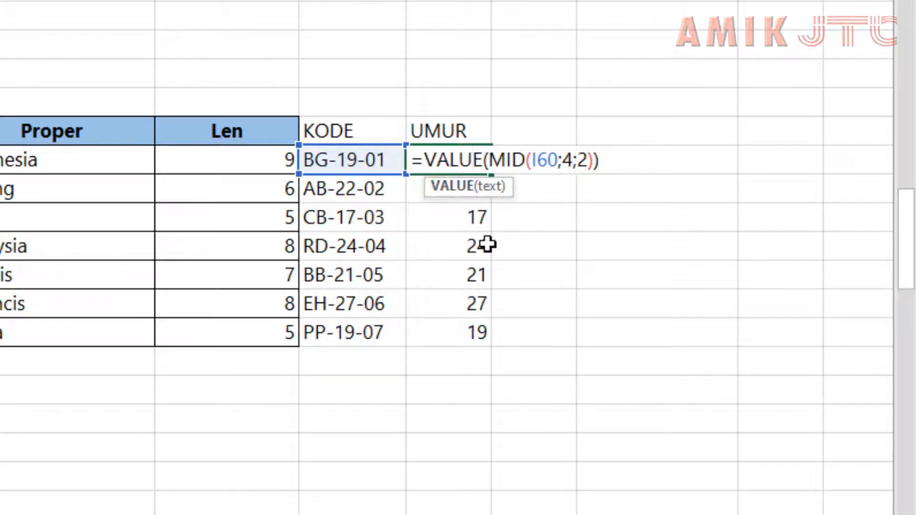
pyautogui.press('Return')
# Step: Enter =MID(I60;4;2) without VALUE in K60 and fill it down to K66
pyautogui.click(530, 161)
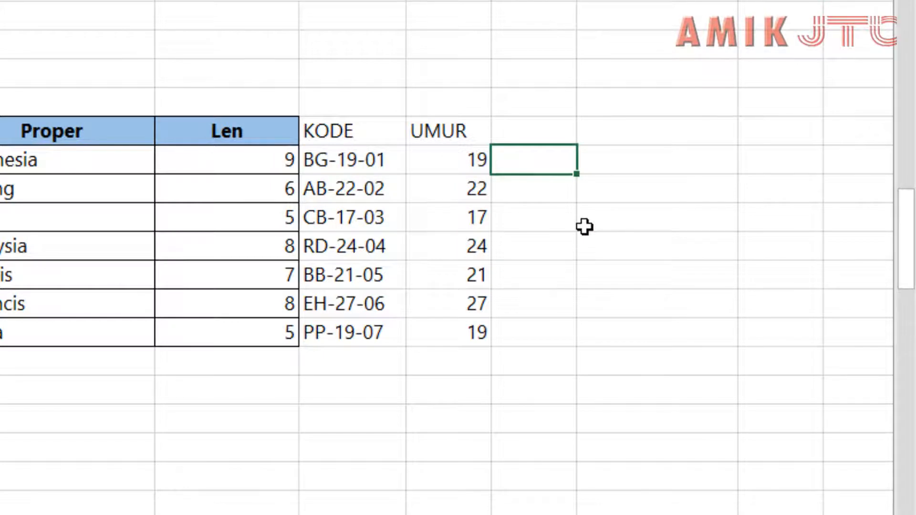
pyautogui.write('=MID(')
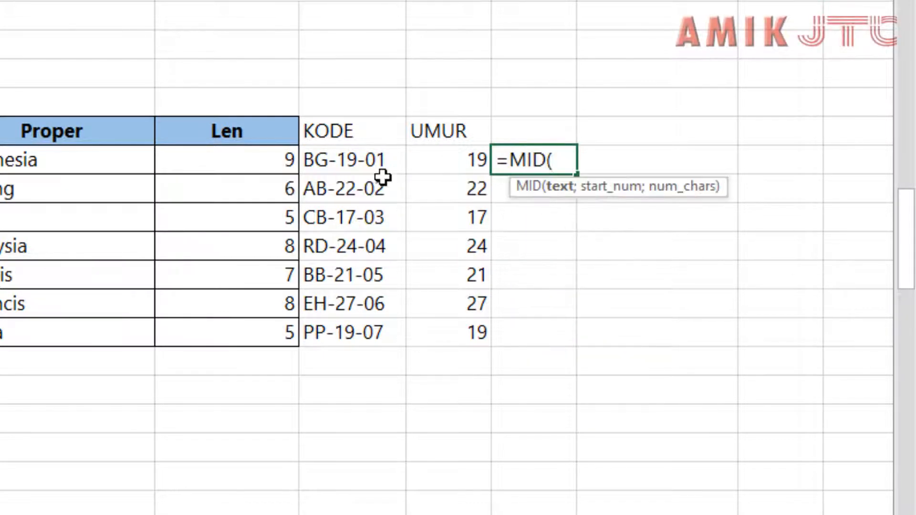
pyautogui.click(368, 159)
pyautogui.write(';4')
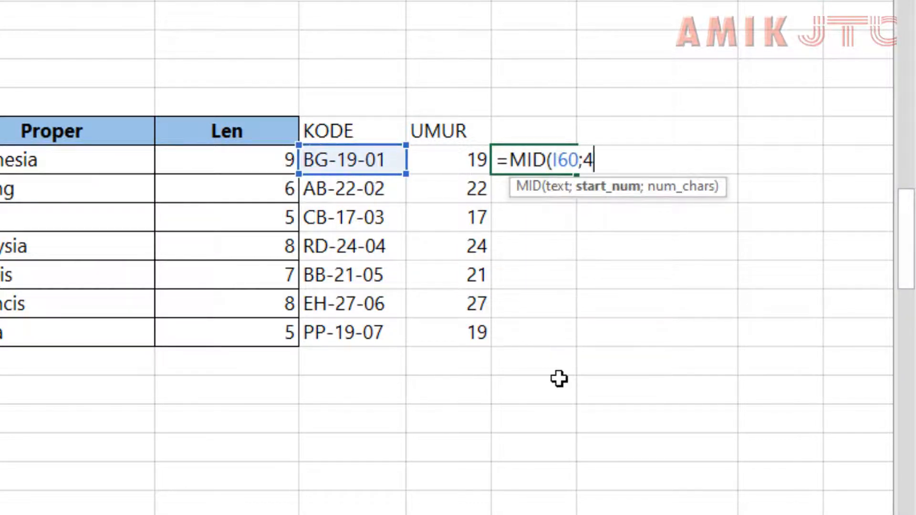
pyautogui.write(';2)')
pyautogui.press('Return')
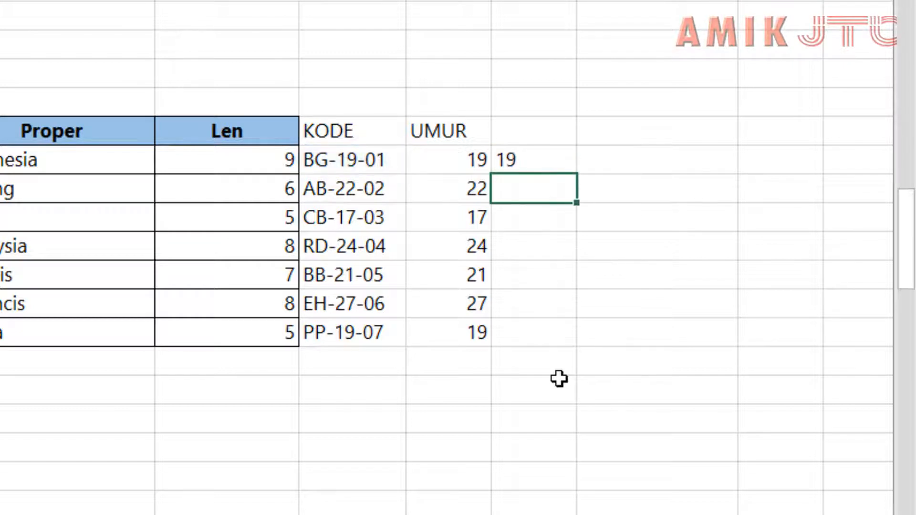
pyautogui.press('Up')
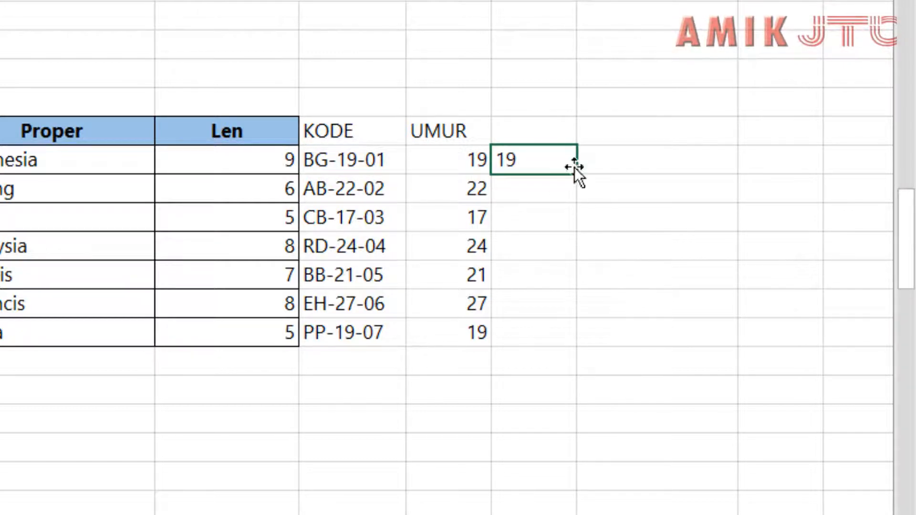
pyautogui.moveTo(576, 176); pyautogui.dragTo(571, 337)
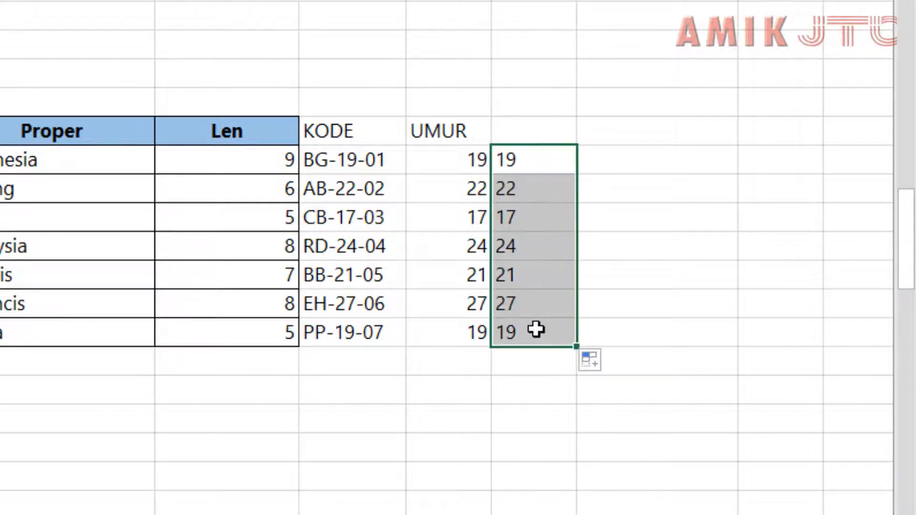
# Step: List the letters a, b, c, d and e down L60:L64 as sample text entries
pyautogui.click(517, 159)
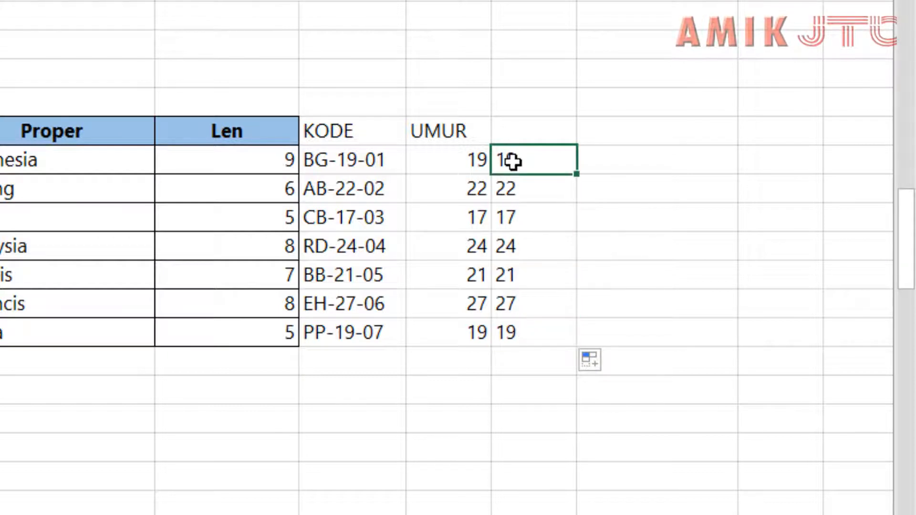
pyautogui.click(651, 164)
pyautogui.write('a')
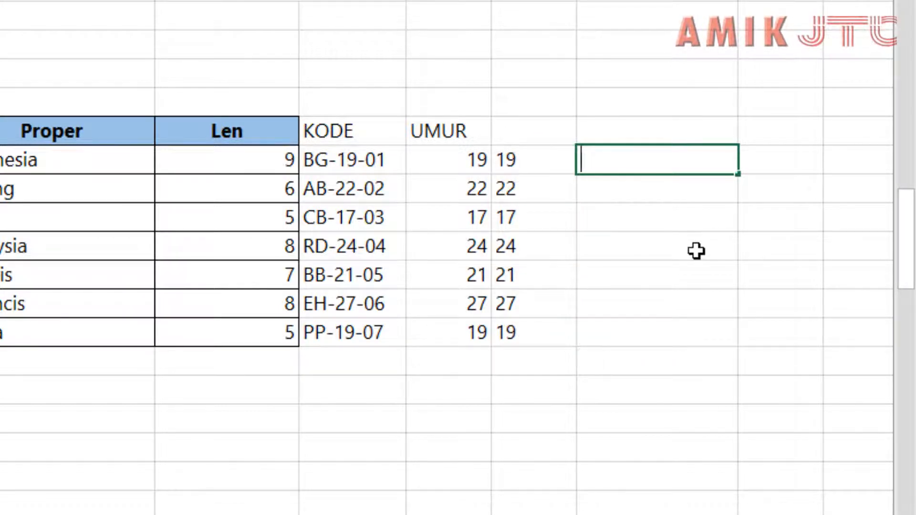
pyautogui.press('Return')
pyautogui.write('b')
pyautogui.press('Return')
pyautogui.write('c')
pyautogui.press('Return')
pyautogui.write('d')
pyautogui.press('Return')
pyautogui.write('e')
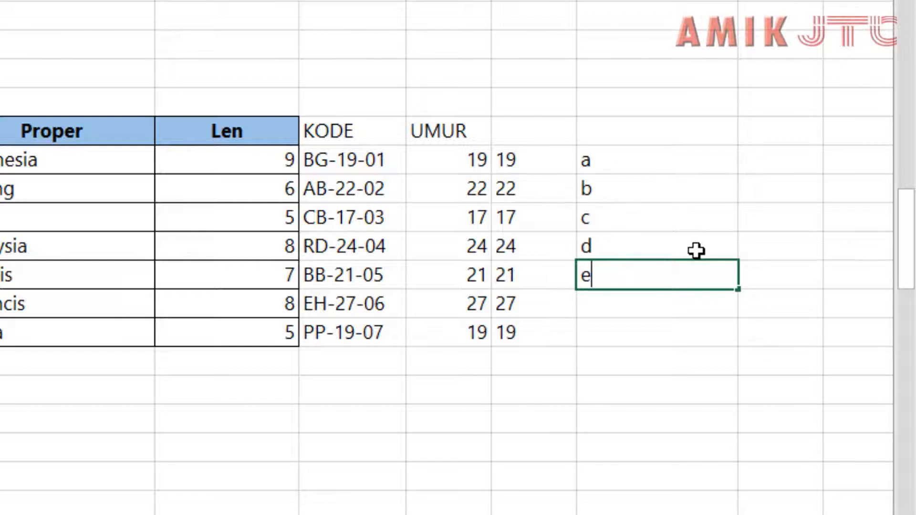
pyautogui.press('Up')
# Step: Enter the numbers 1 to 5 down M60:M64 and compare their alignment with the letters in L60:L64
pyautogui.press('Up')
pyautogui.press('Up')
pyautogui.press('Up')
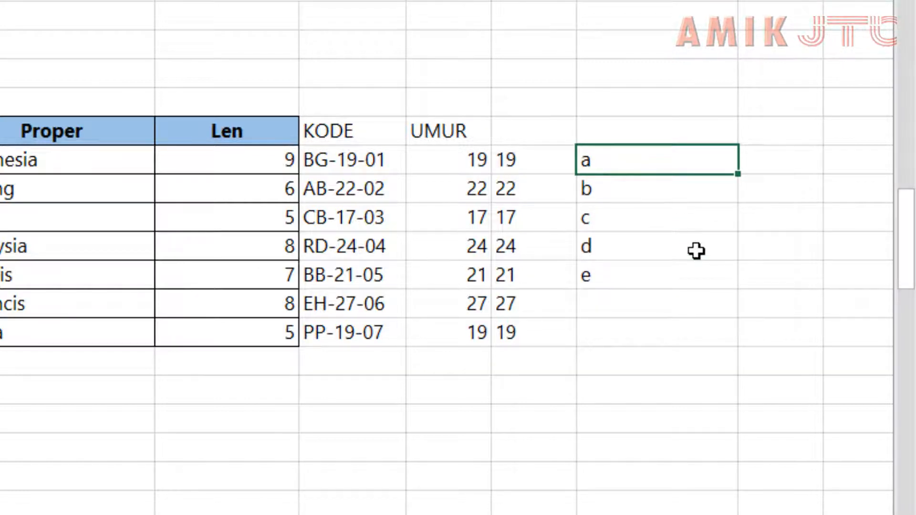
pyautogui.press('Right')
pyautogui.write('1 ')
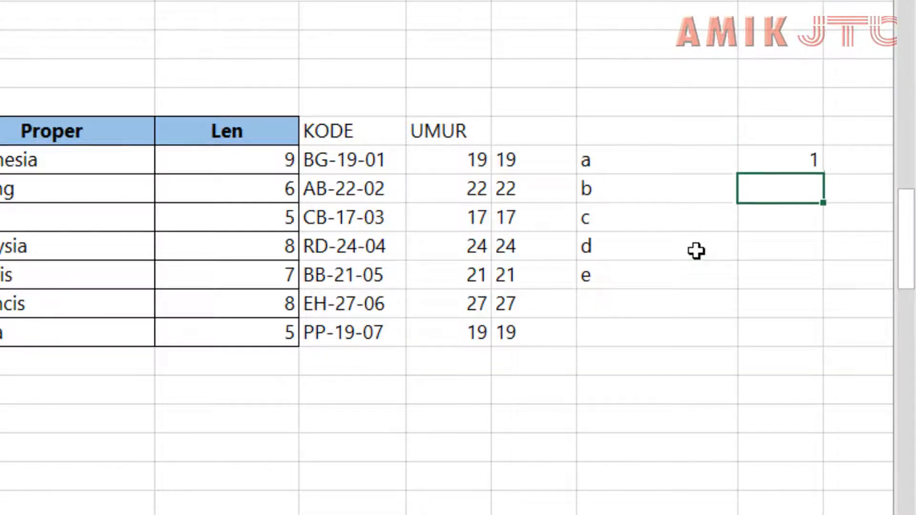
pyautogui.write('2 3 4 5')
pyautogui.press('Return')
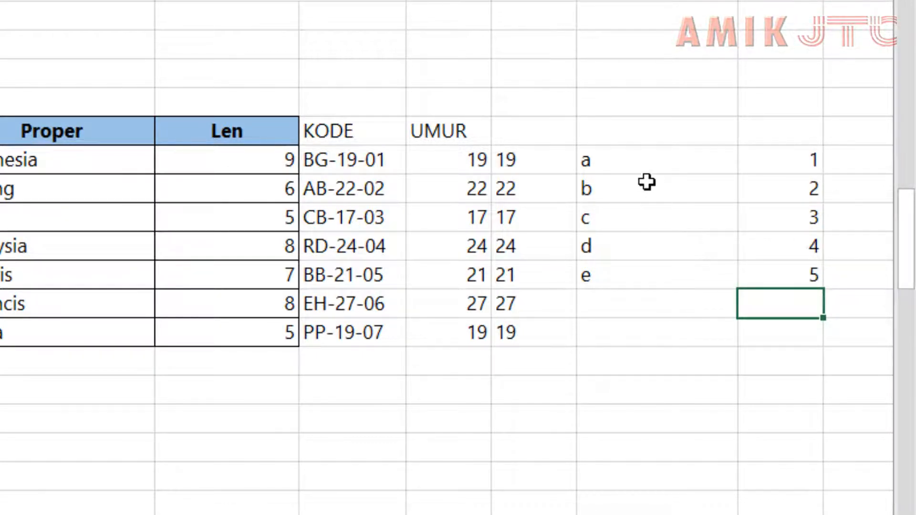
pyautogui.moveTo(635, 172); pyautogui.dragTo(628, 275)
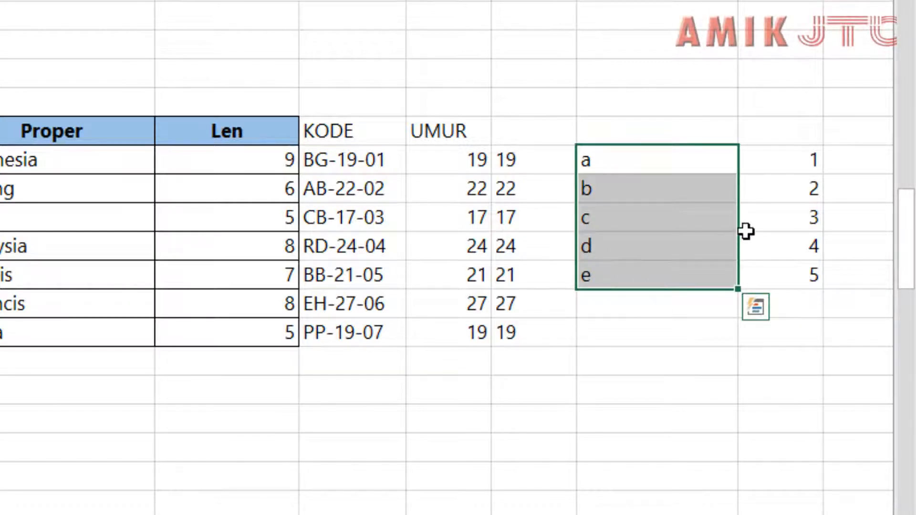
pyautogui.moveTo(789, 160); pyautogui.dragTo(809, 277)
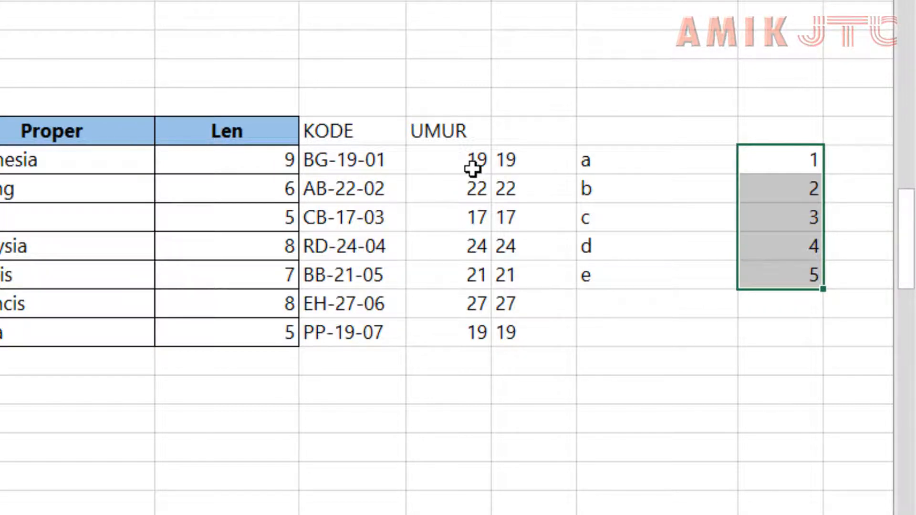
# Step: Apply the custom number format # "Tahun" to the UMUR values in J60:J66
pyautogui.moveTo(452, 163); pyautogui.dragTo(452, 338)
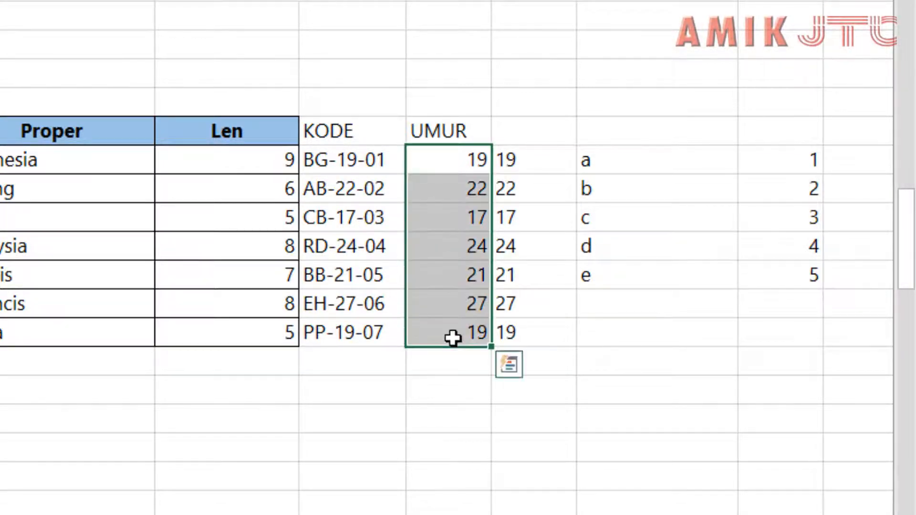
pyautogui.rightClick(452, 338)
pyautogui.click(534, 247)
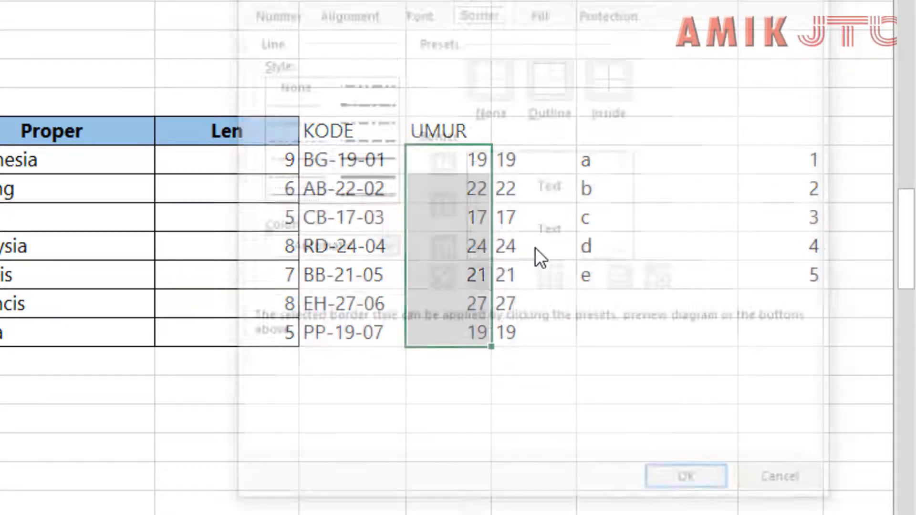
pyautogui.click(281, 10)
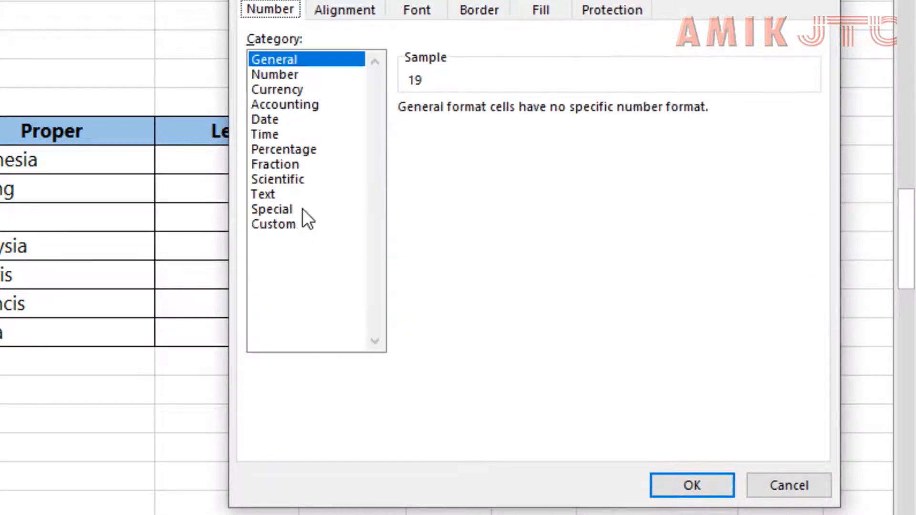
pyautogui.click(284, 227)
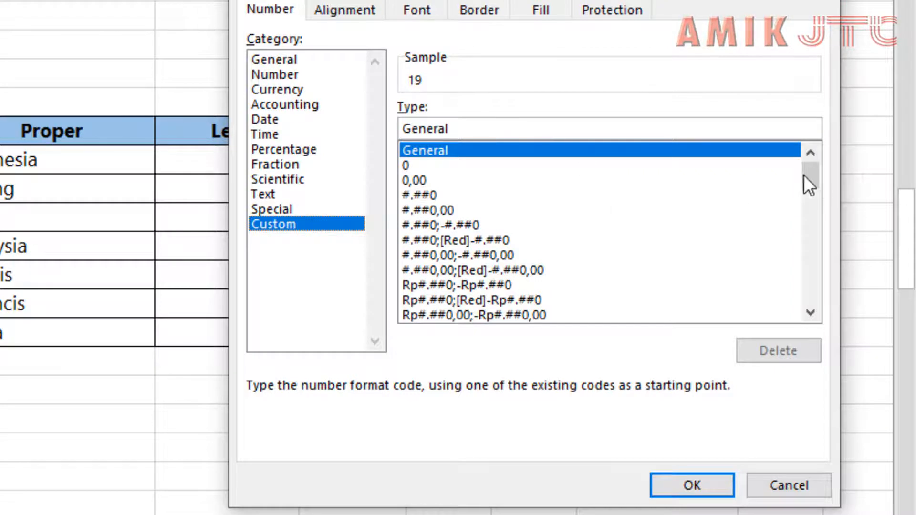
pyautogui.moveTo(804, 174); pyautogui.dragTo(805, 328)
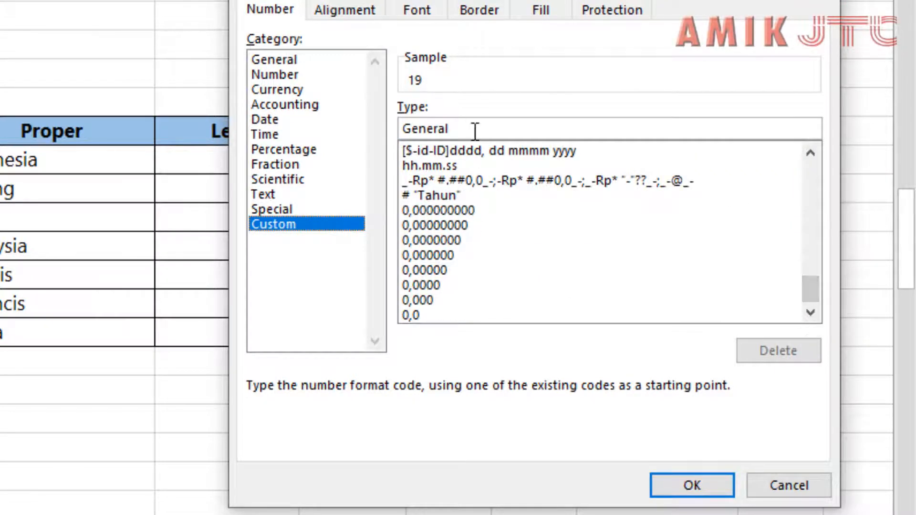
pyautogui.click(419, 196)
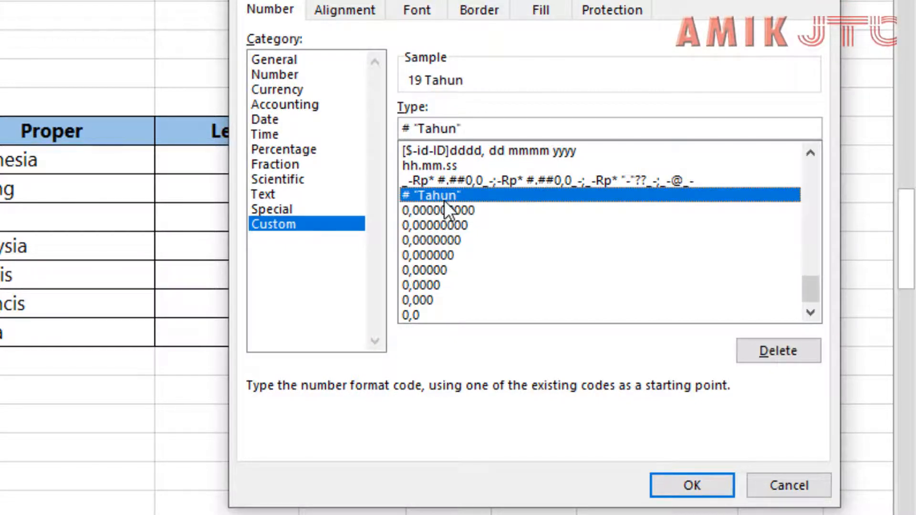
pyautogui.click(469, 126)
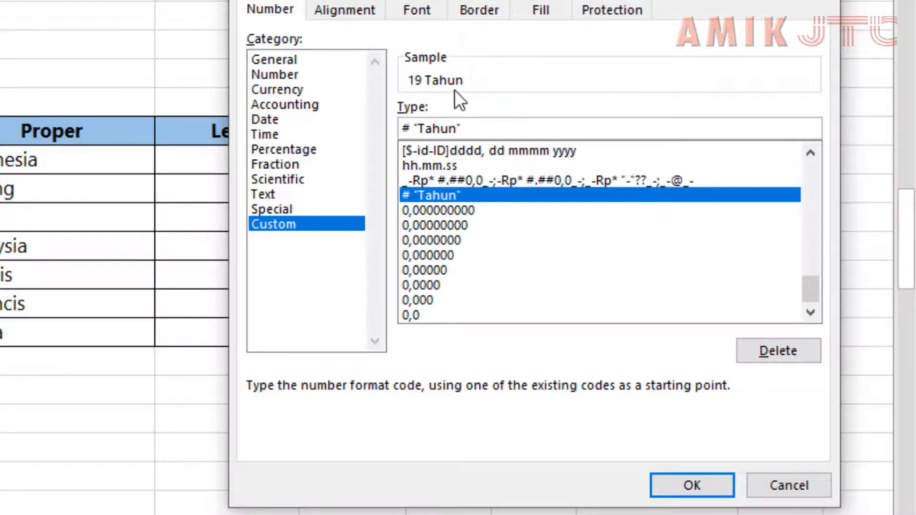
pyautogui.click(698, 480)
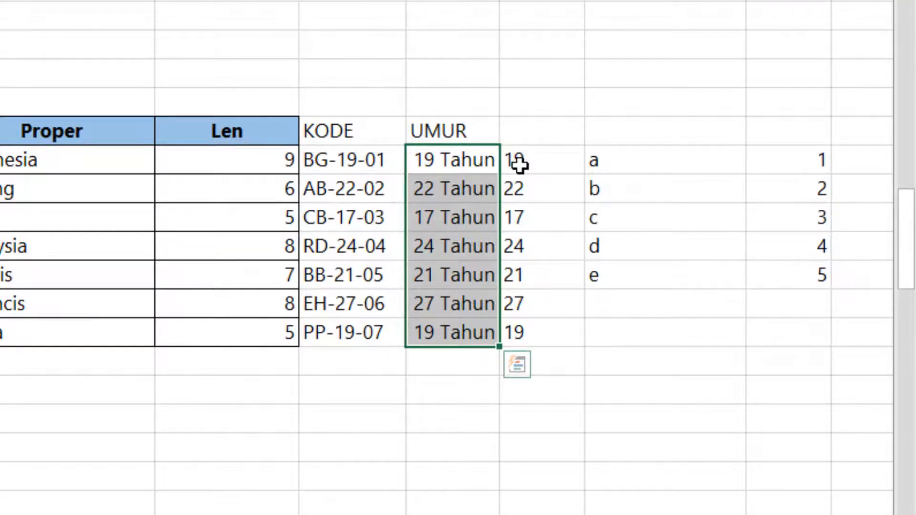
# Step: Apply the custom number format # "Tahun" to the MID results in K60:K66
pyautogui.moveTo(518, 164); pyautogui.dragTo(562, 335)
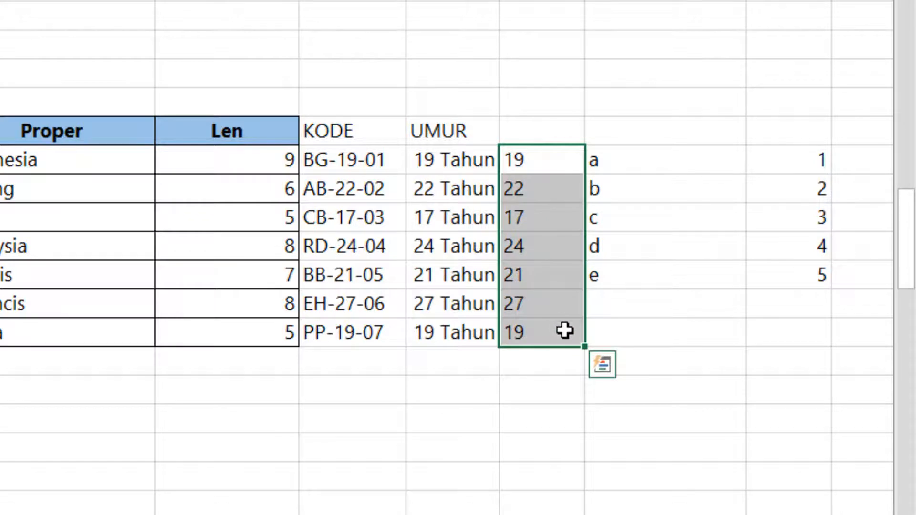
pyautogui.rightClick(545, 276)
pyautogui.press('Escape')
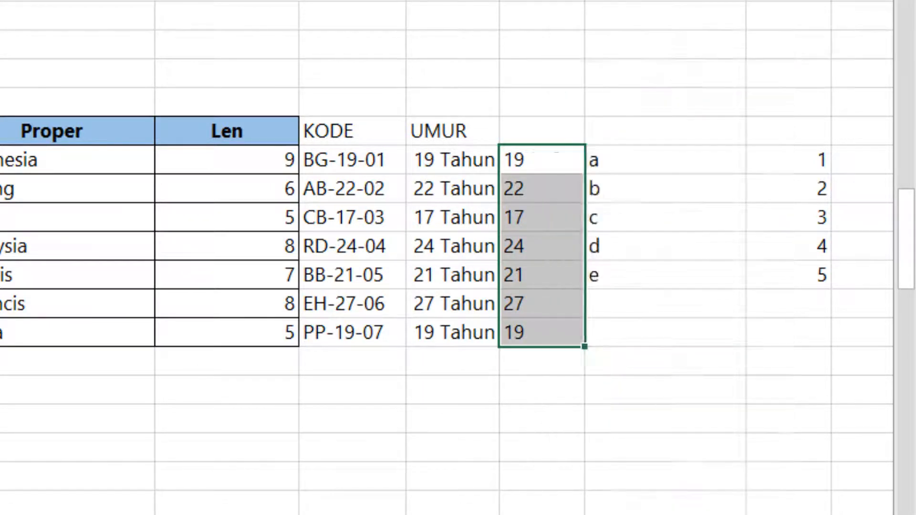
pyautogui.hotkey('ctrl', '1')
pyautogui.click(356, 336)
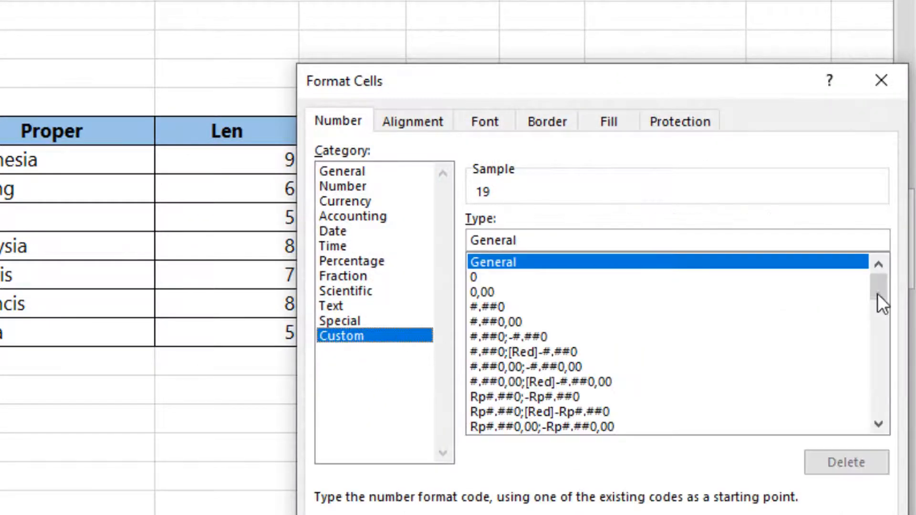
pyautogui.moveTo(873, 296); pyautogui.dragTo(855, 422)
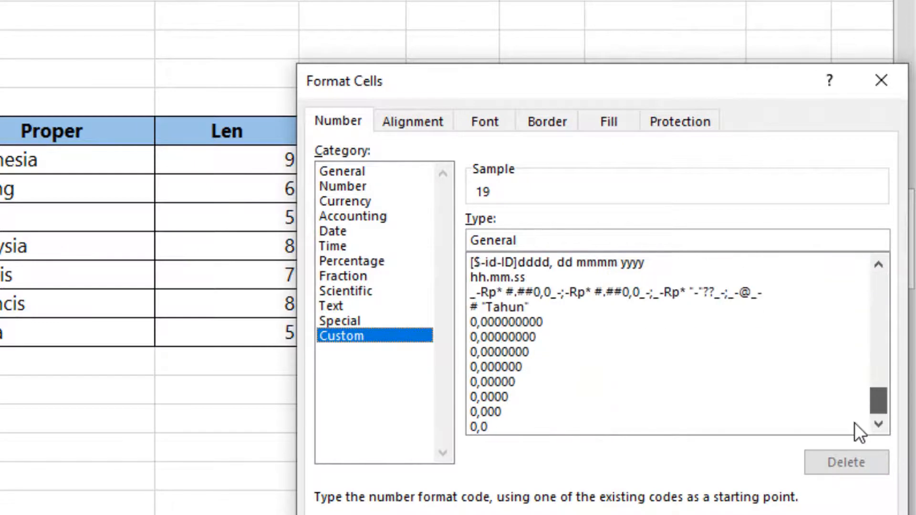
pyautogui.click(494, 306)
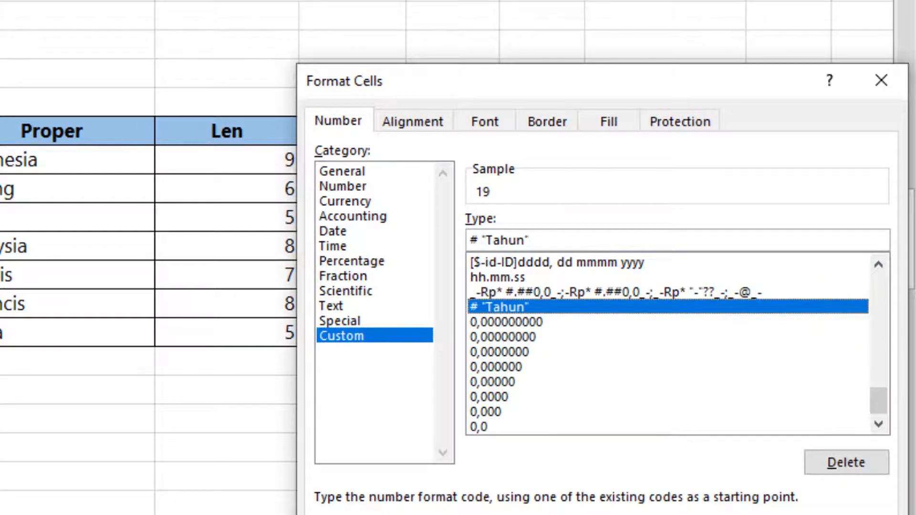
pyautogui.press('Return')
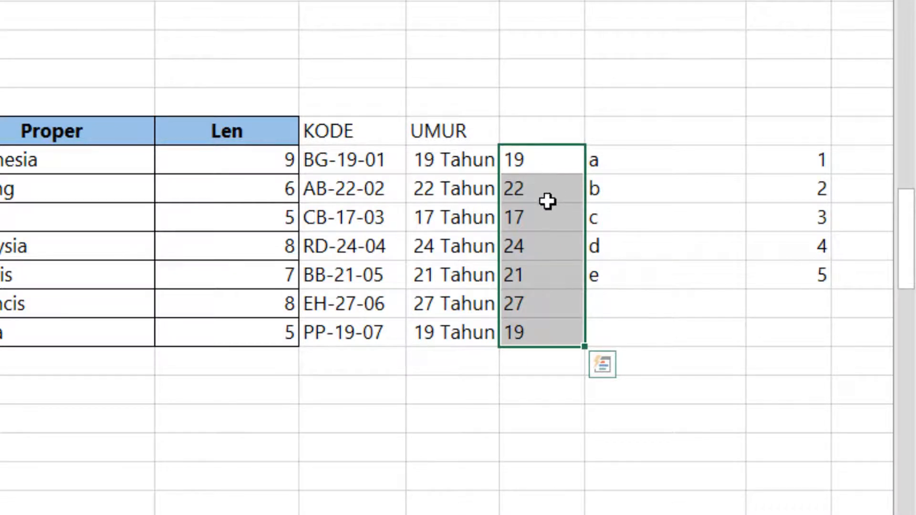
# Step: Wrap the K60 formula in VALUE to make =VALUE(MID(I60;4;2)) and fill it down to K66
pyautogui.doubleClick(531, 161)
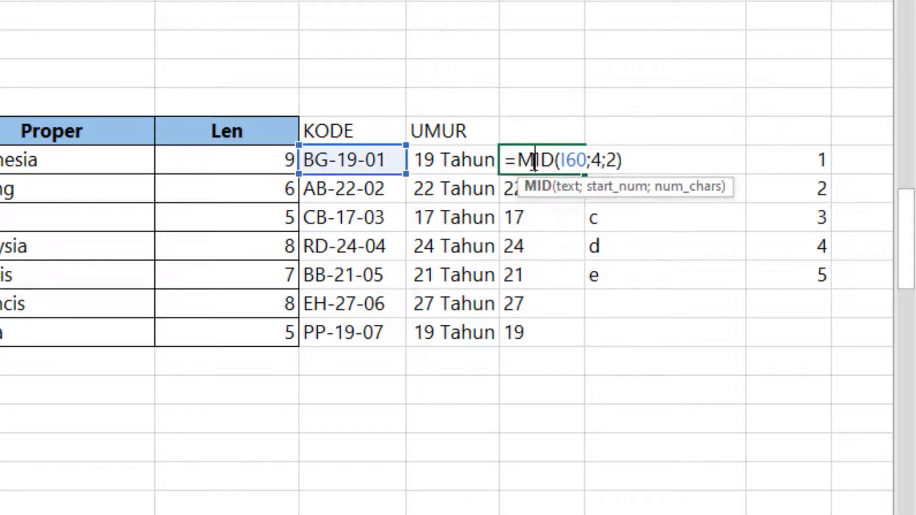
pyautogui.press('Left')
pyautogui.write('val')
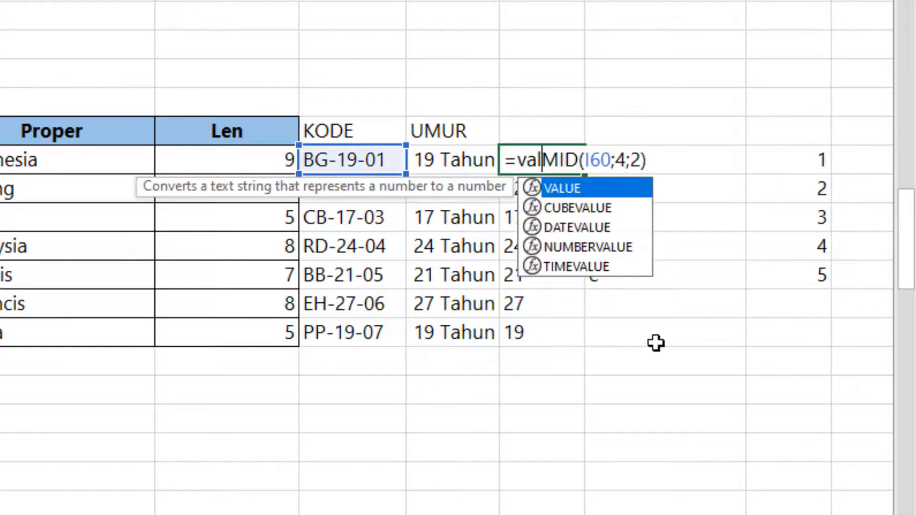
pyautogui.press('Tab')
pyautogui.write(')')
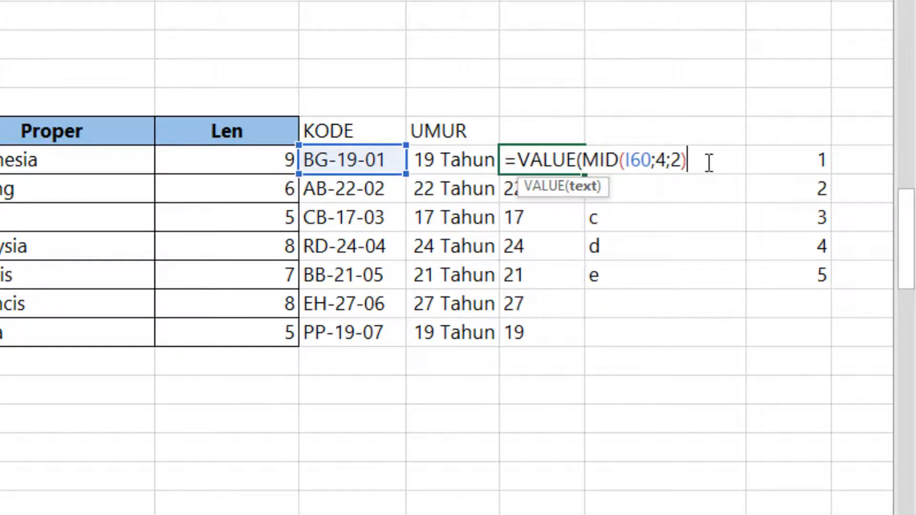
pyautogui.press('Return')
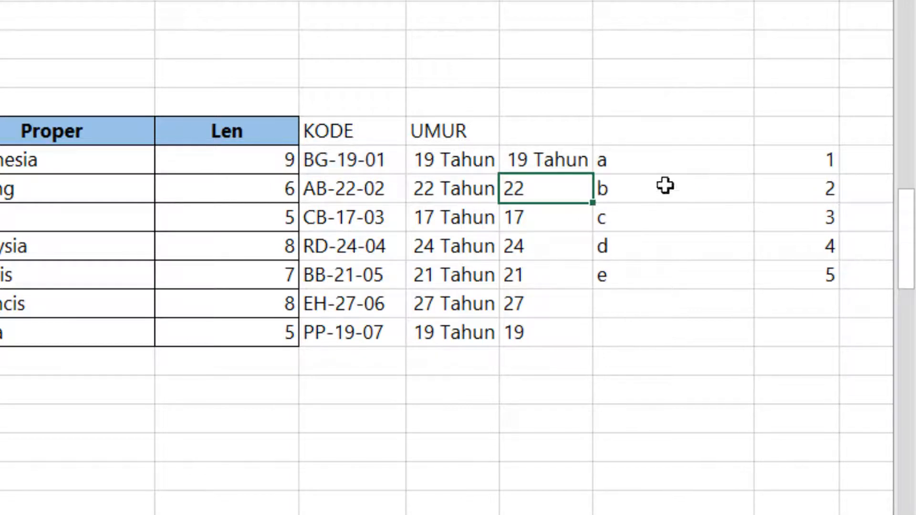
pyautogui.click(579, 155)
pyautogui.moveTo(592, 173); pyautogui.dragTo(593, 350)
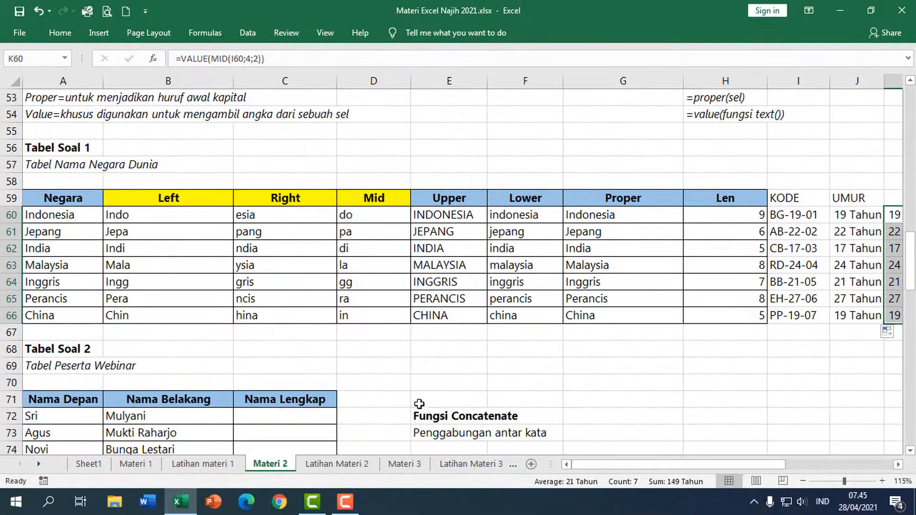
# Step: Set the font colour of the Nama Lengkap cells C72:C78 in Tabel Soal 2 to red
pyautogui.scroll(-3, 377, 282)
pyautogui.scroll(1, 377, 282)
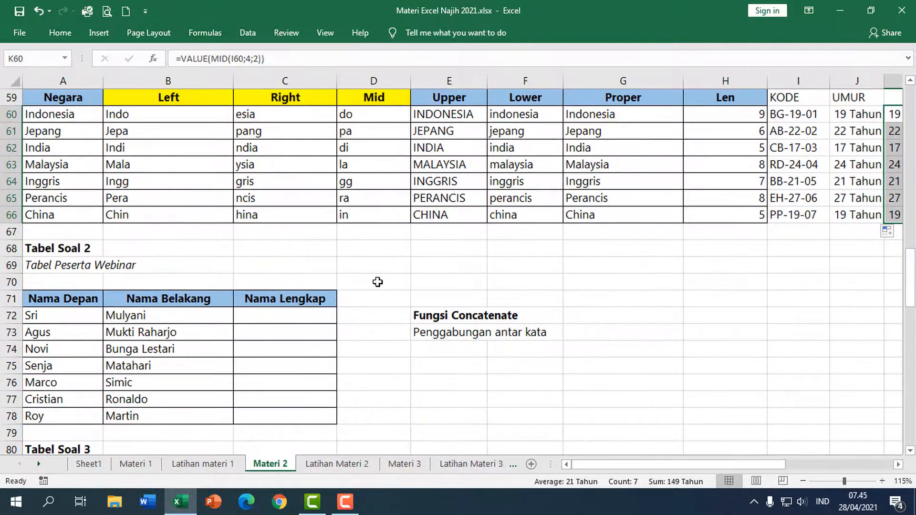
pyautogui.scroll(-3, 377, 282)
pyautogui.scroll(3, 377, 282)
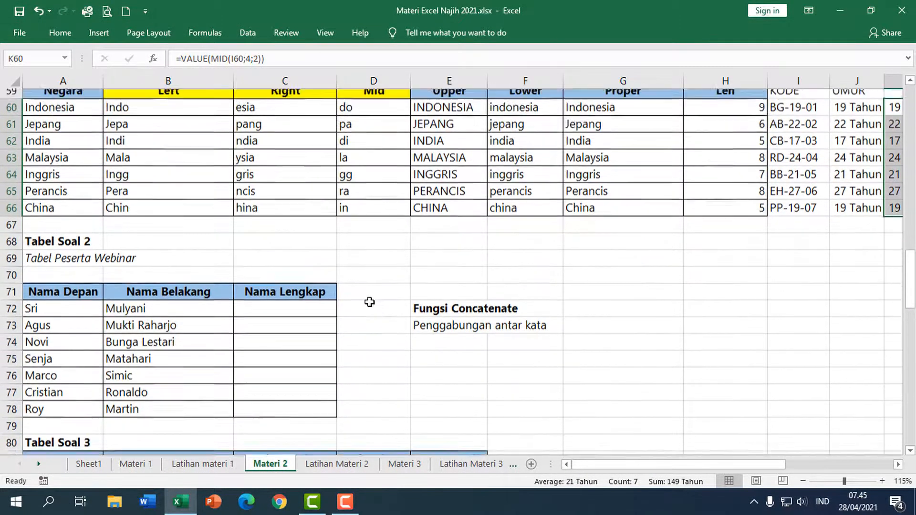
pyautogui.click(269, 318)
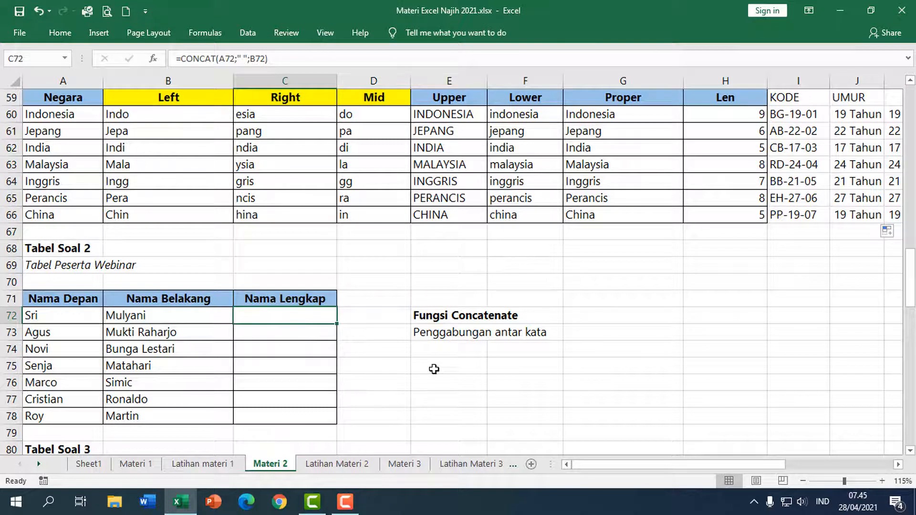
pyautogui.moveTo(300, 313); pyautogui.dragTo(307, 415)
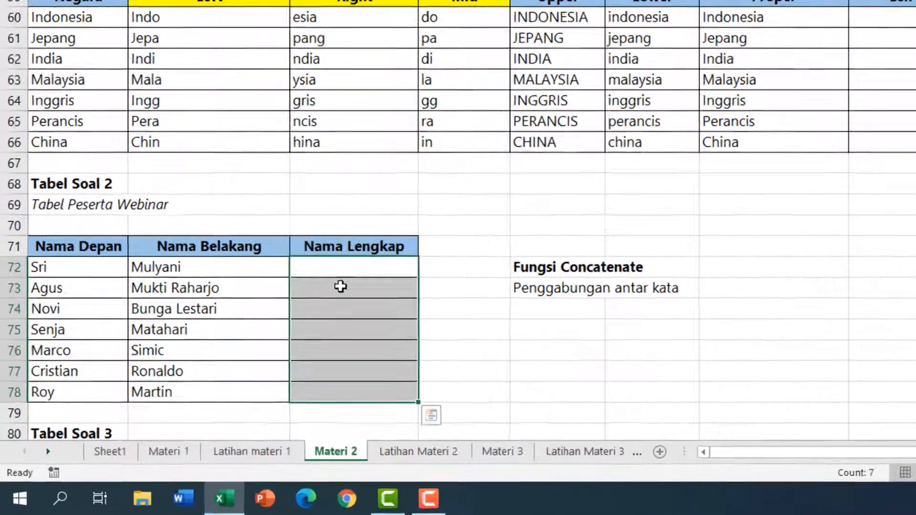
pyautogui.rightClick(275, 331)
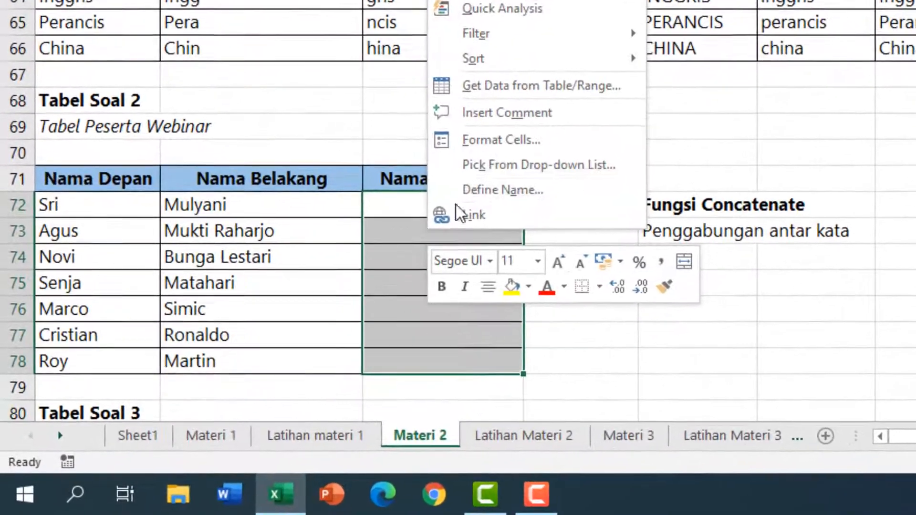
pyautogui.click(563, 288)
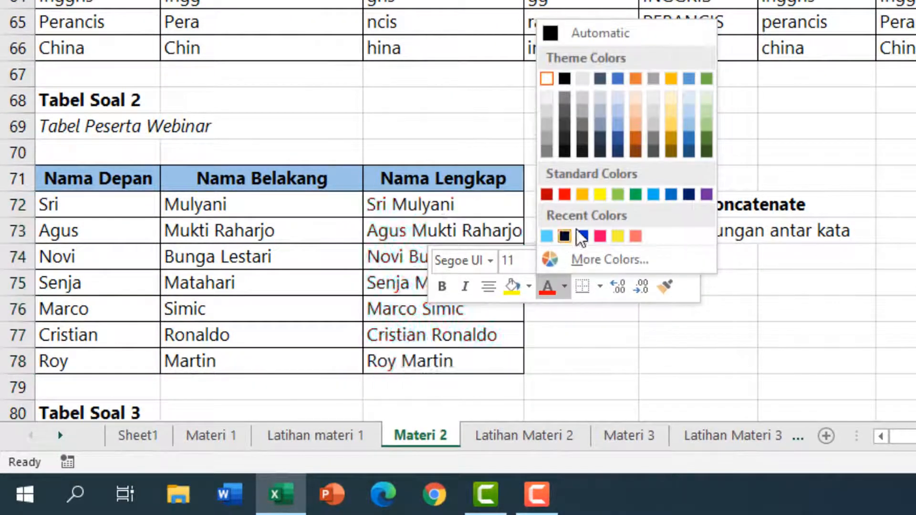
pyautogui.click(564, 195)
pyautogui.click(581, 309)
# Step: Review the existing CONCAT formula in the first Nama Lengkap cell, C72, and leave it unedited
pyautogui.click(448, 204)
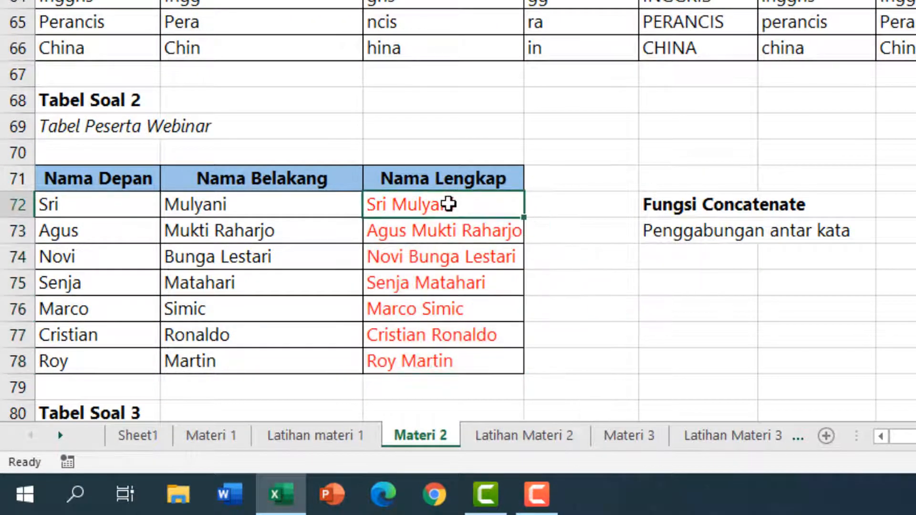
pyautogui.doubleClick(488, 205)
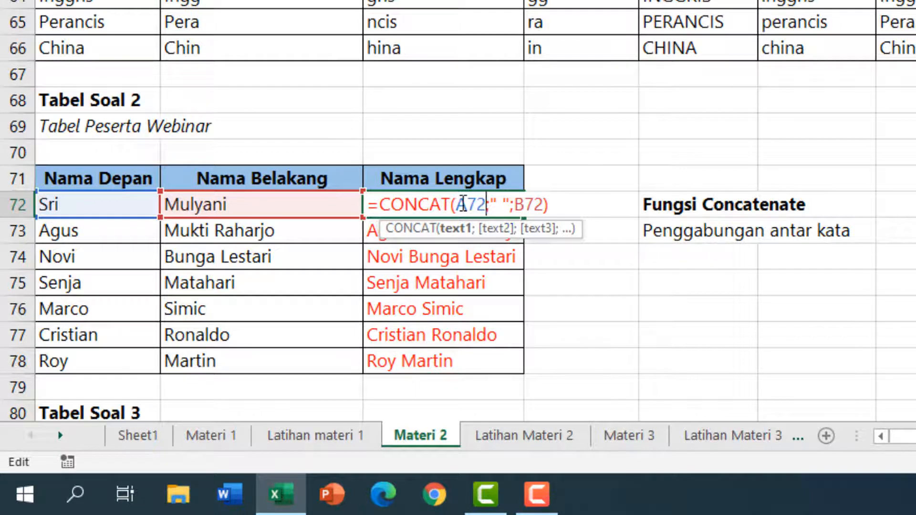
pyautogui.moveTo(547, 204); pyautogui.dragTo(364, 223)
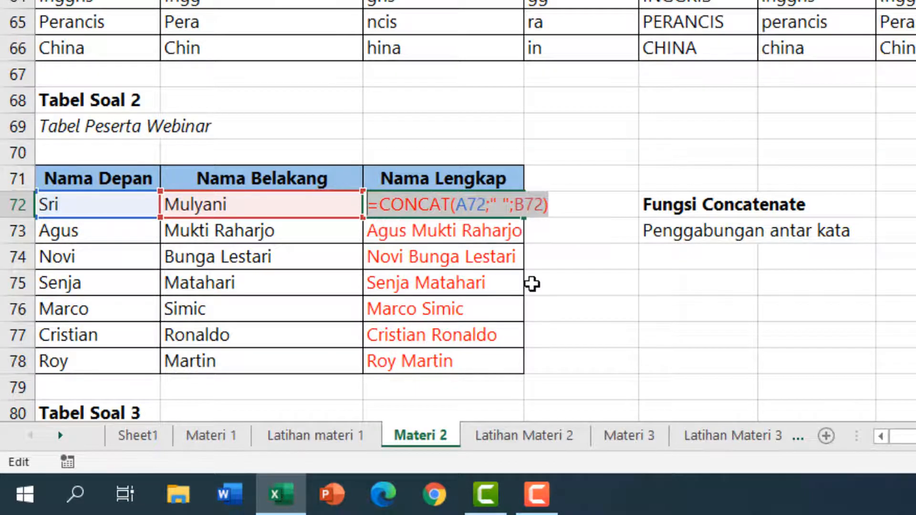
pyautogui.press('Return')
# Step: Clear the existing formulas from the Nama Lengkap cells C72:C78
pyautogui.click(470, 211)
pyautogui.keyDown('shift'); pyautogui.click(474, 358); pyautogui.keyUp('shift')
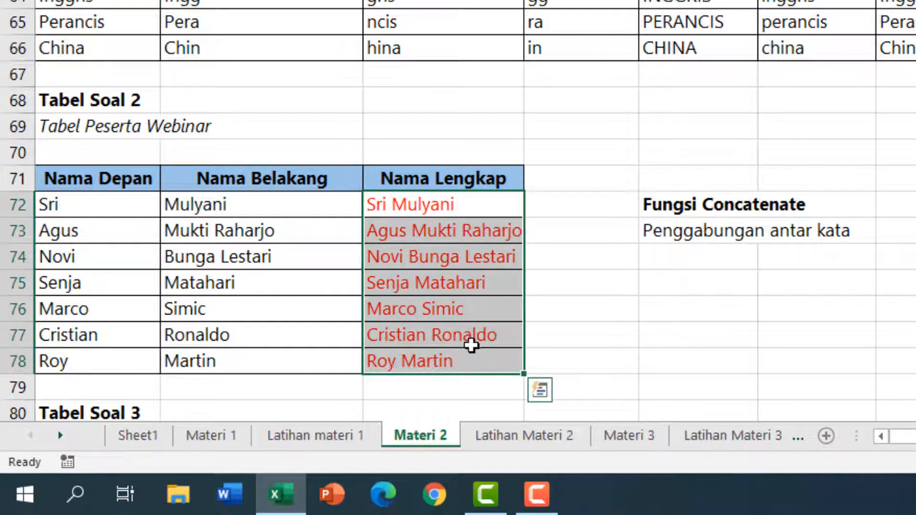
pyautogui.press('Delete')
# Step: Enter =CONCAT(A72;B72) in the first Nama Lengkap cell, C72, to join the first and last names
pyautogui.click(422, 208)
pyautogui.write('=')
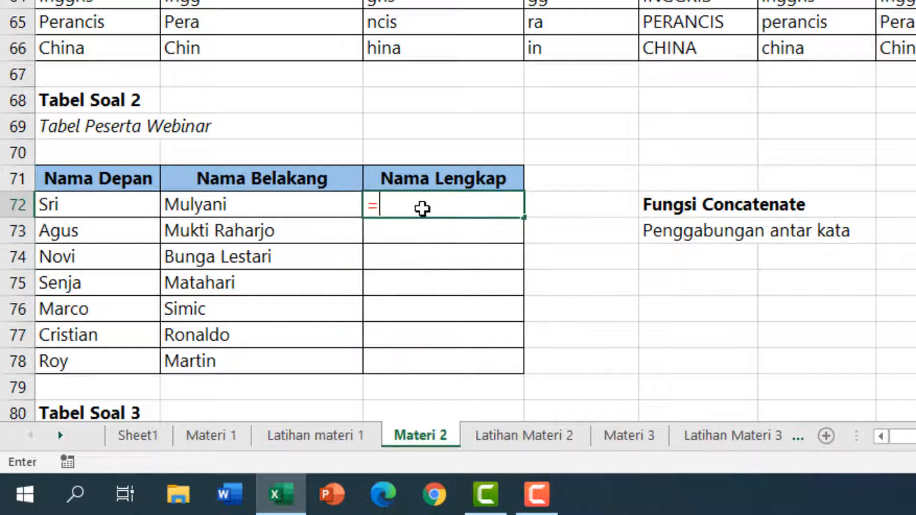
pyautogui.write('conc')
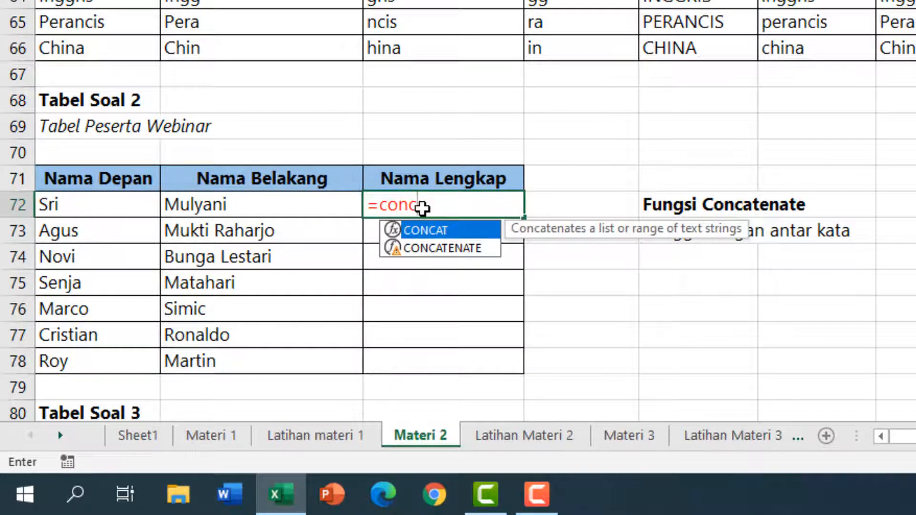
pyautogui.press('Tab')
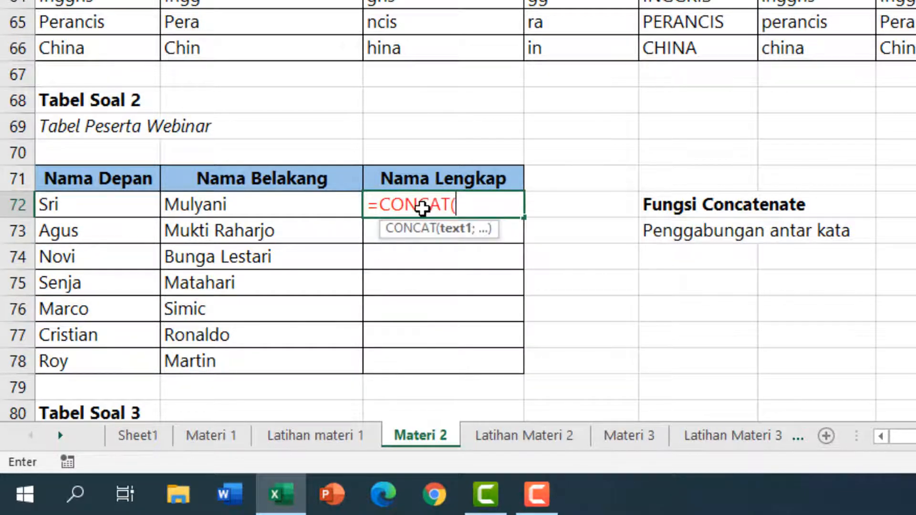
pyautogui.click(107, 207)
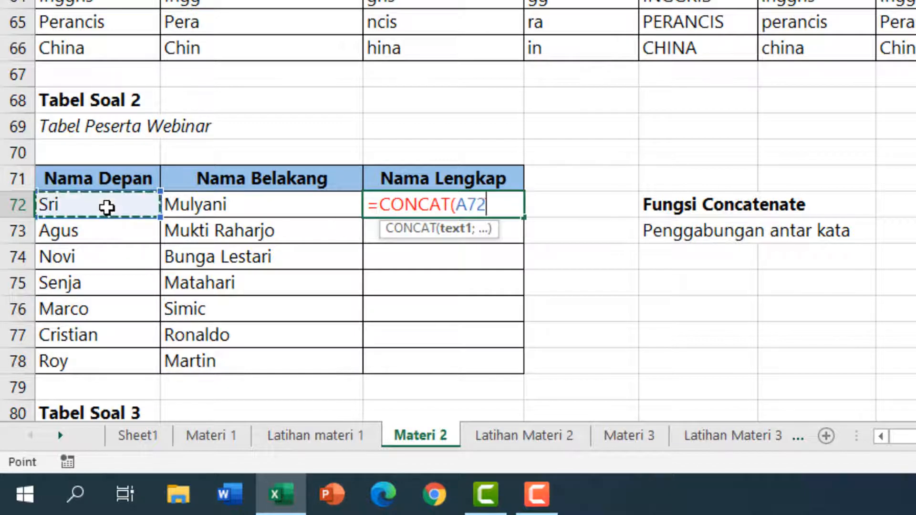
pyautogui.write(';')
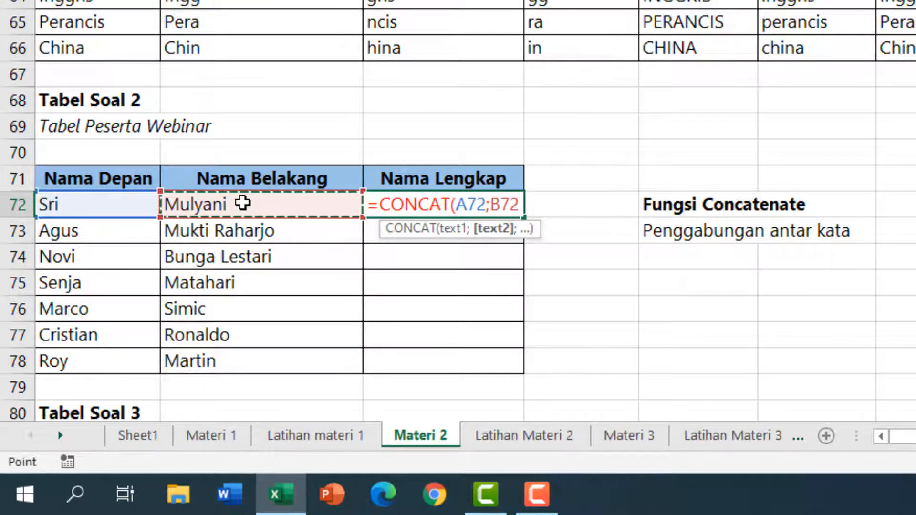
pyautogui.write(')')
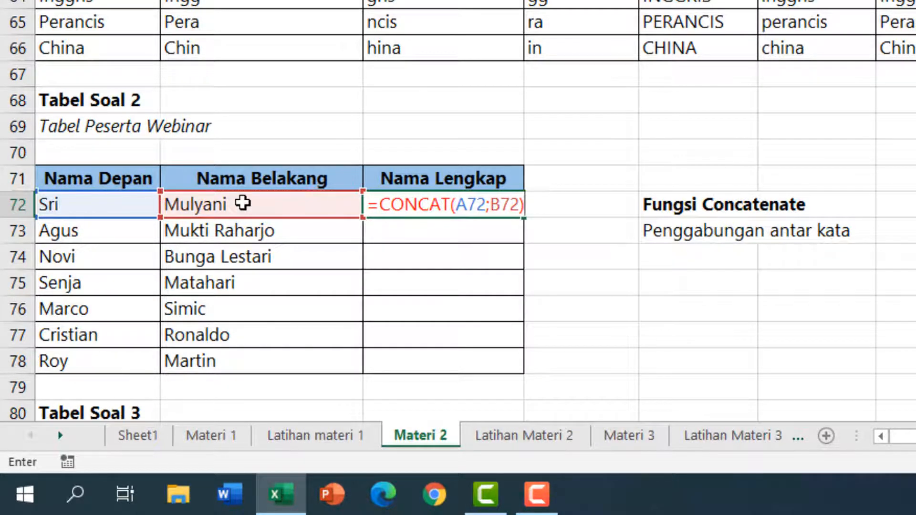
pyautogui.press('Return')
pyautogui.press('Up')
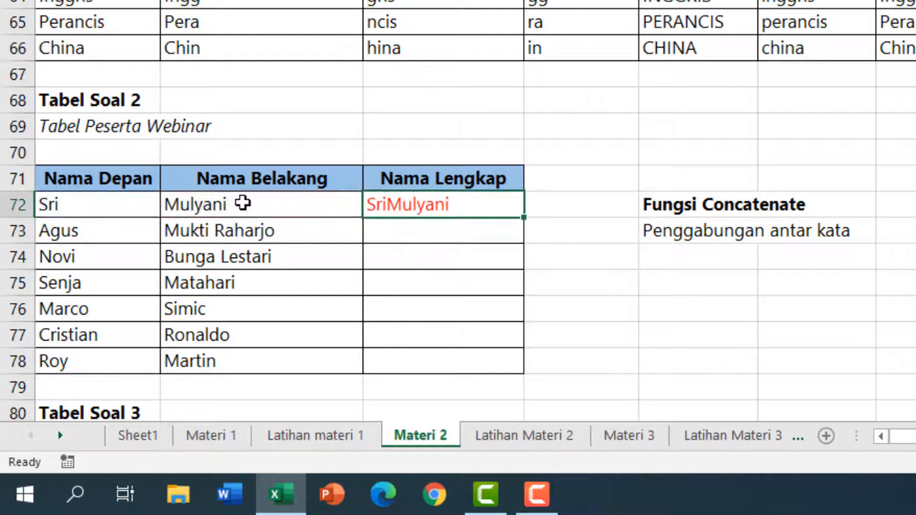
# Step: Add a space between the names in C72 by making the formula =CONCAT(A72;" ";B72), and fill it down to C78
pyautogui.doubleClick(405, 203)
pyautogui.click(491, 204)
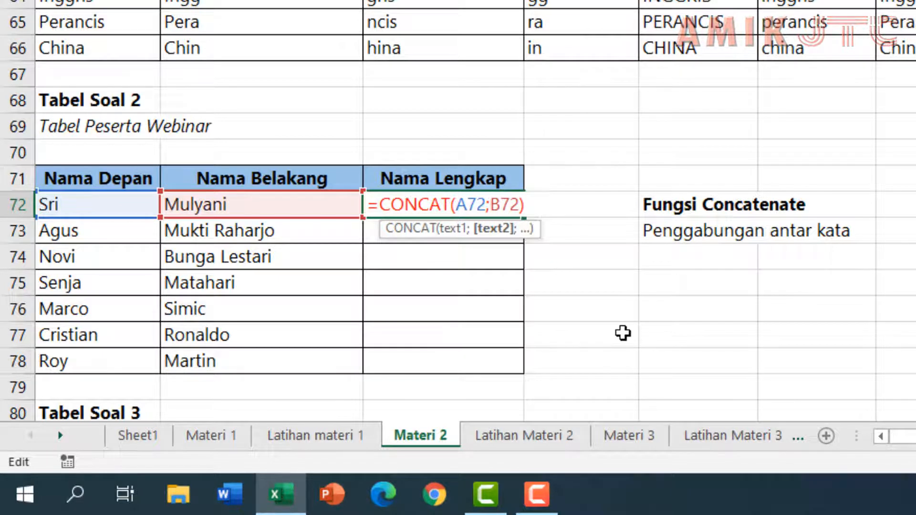
pyautogui.write('" ')
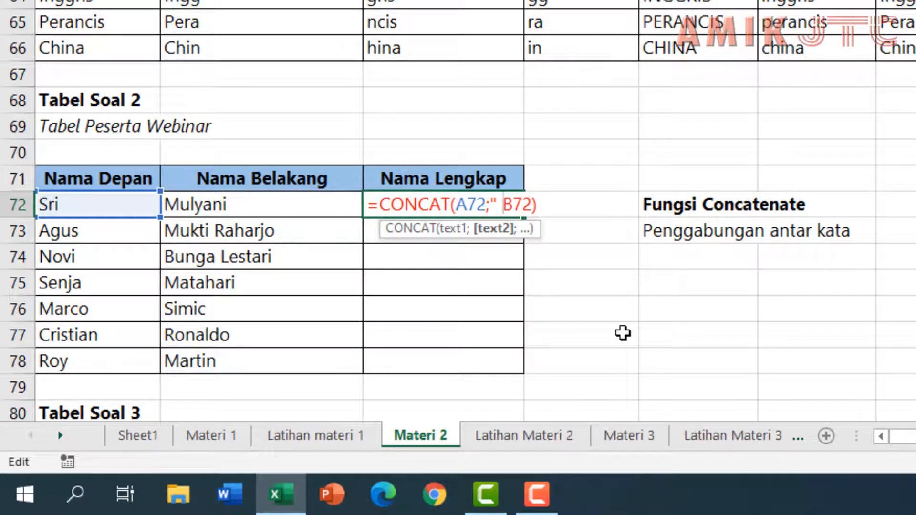
pyautogui.write('"')
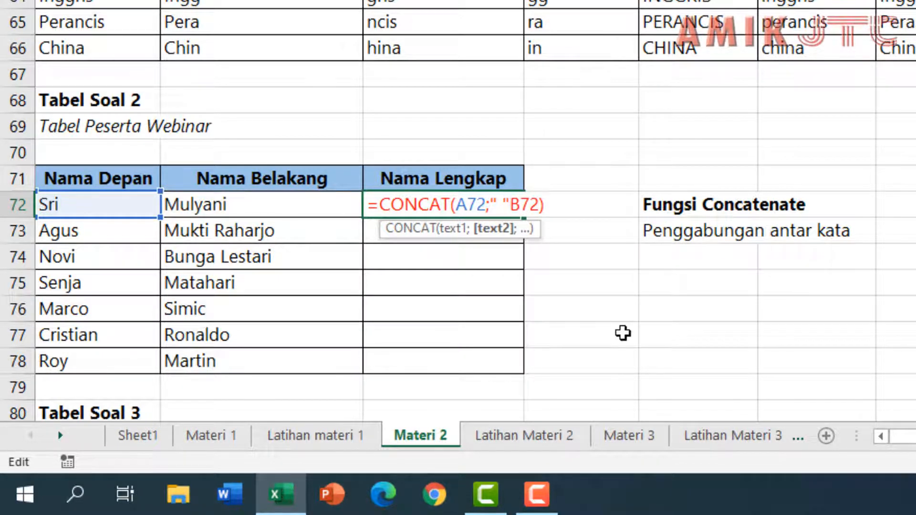
pyautogui.write(';')
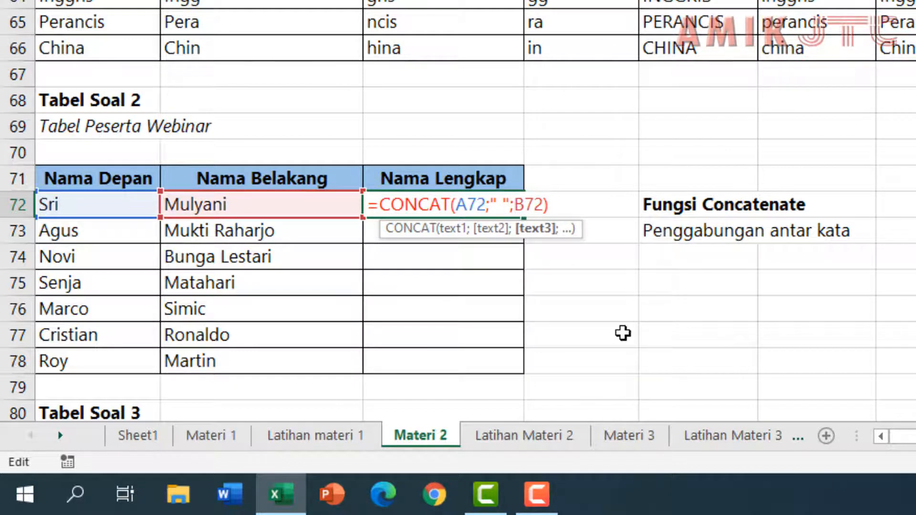
pyautogui.press('Return')
pyautogui.press('Up')
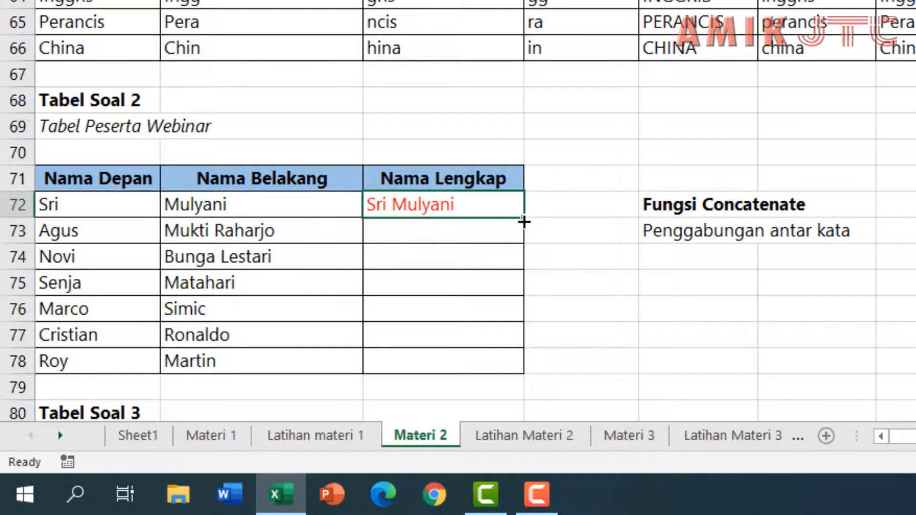
pyautogui.moveTo(524, 221); pyautogui.dragTo(541, 383)
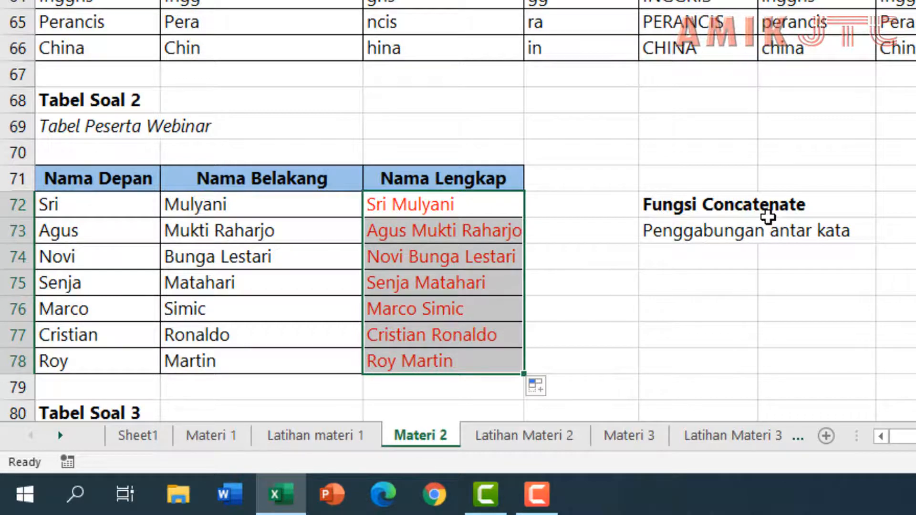
# Step: Examine the first Kode entry in A82 of Tabel Soal 3 and the Jurusan formula in B82, leaving both unedited
pyautogui.scroll(-1, 653, 240)
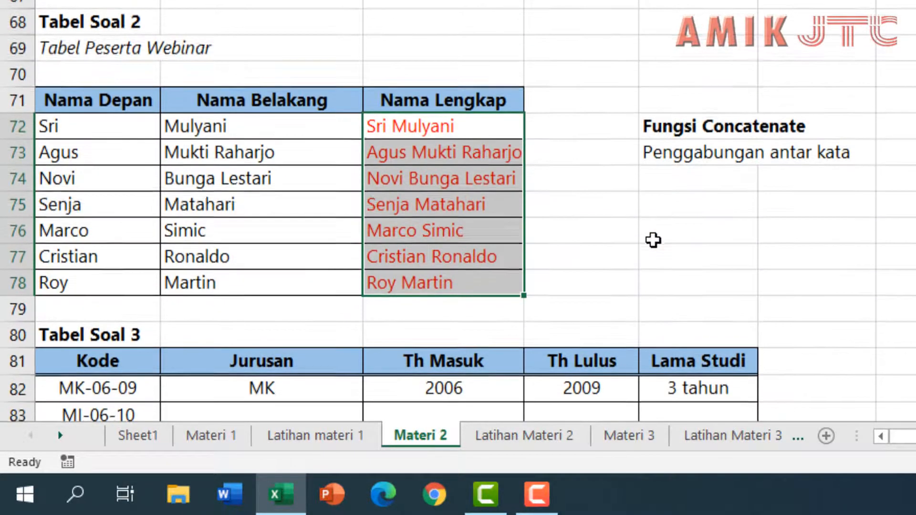
pyautogui.scroll(-4, 653, 240)
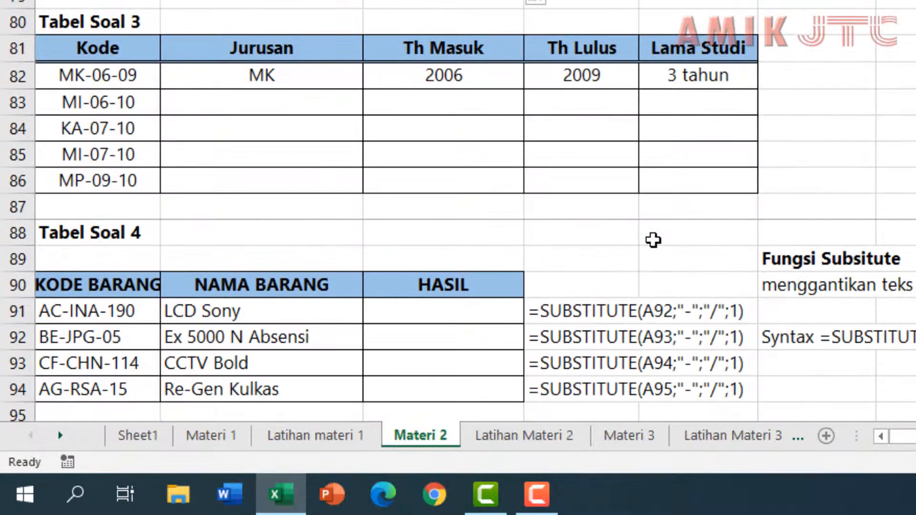
pyautogui.scroll(-9, 653, 240)
pyautogui.scroll(1, 653, 240)
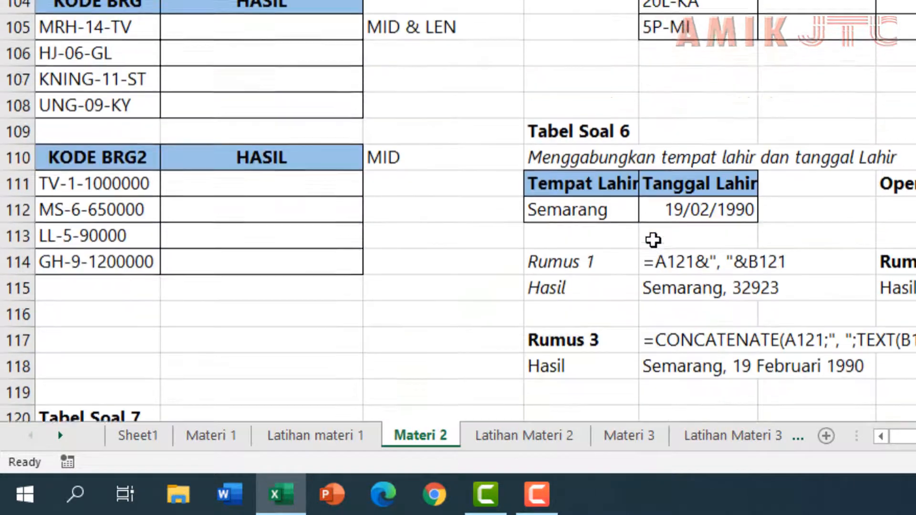
pyautogui.scroll(10, 653, 239)
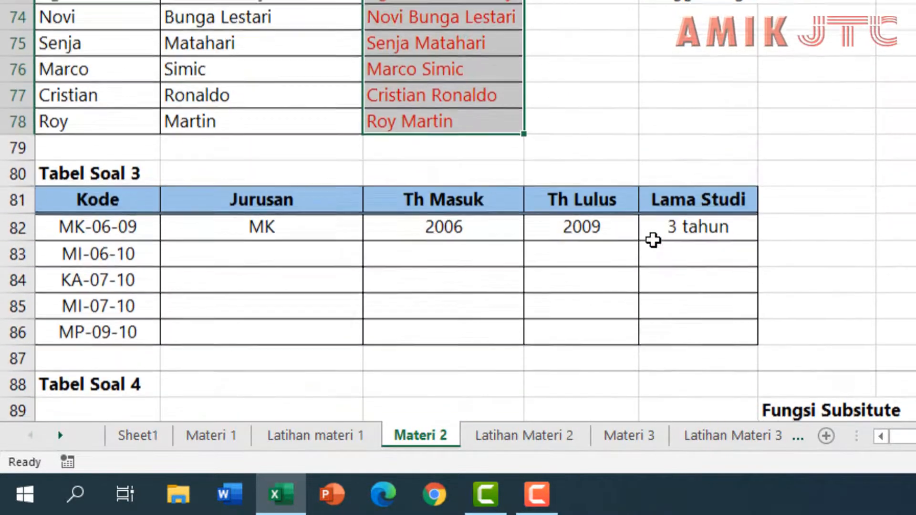
pyautogui.scroll(-1, 651, 239)
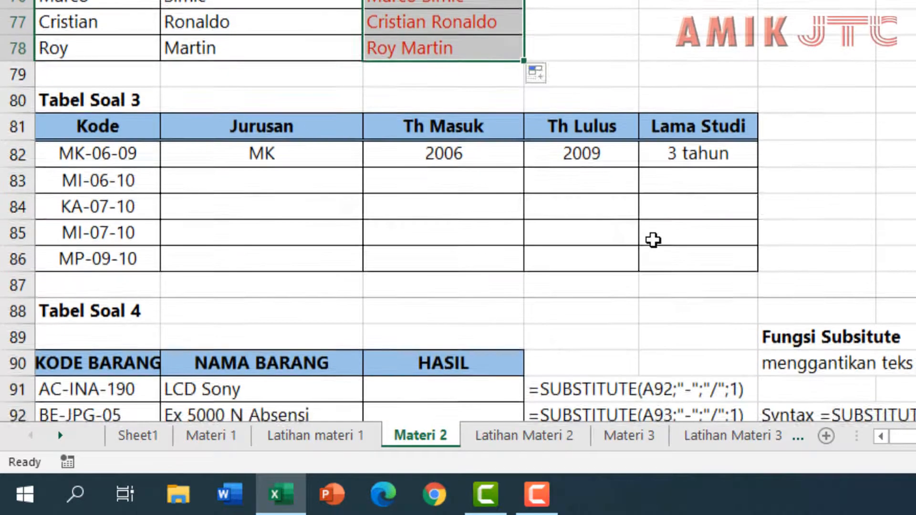
pyautogui.scroll(1, 651, 240)
pyautogui.click(330, 258)
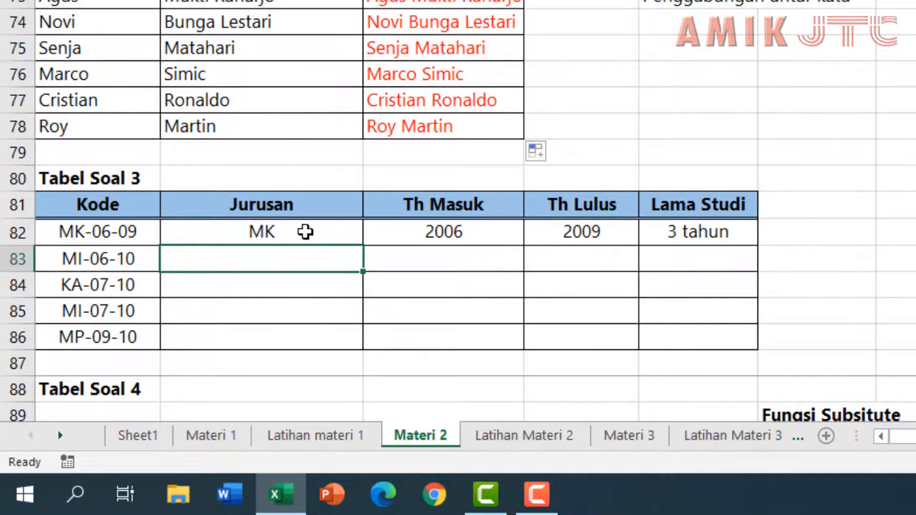
pyautogui.click(305, 232)
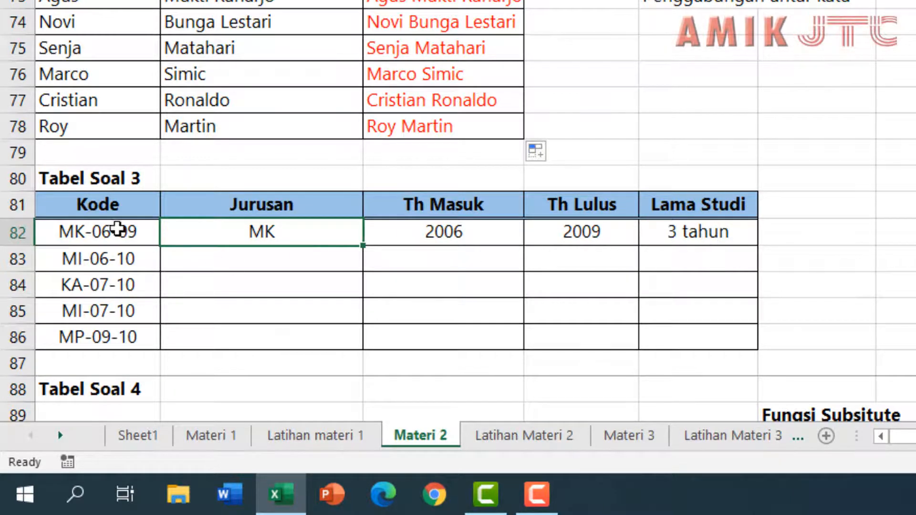
pyautogui.doubleClick(67, 230)
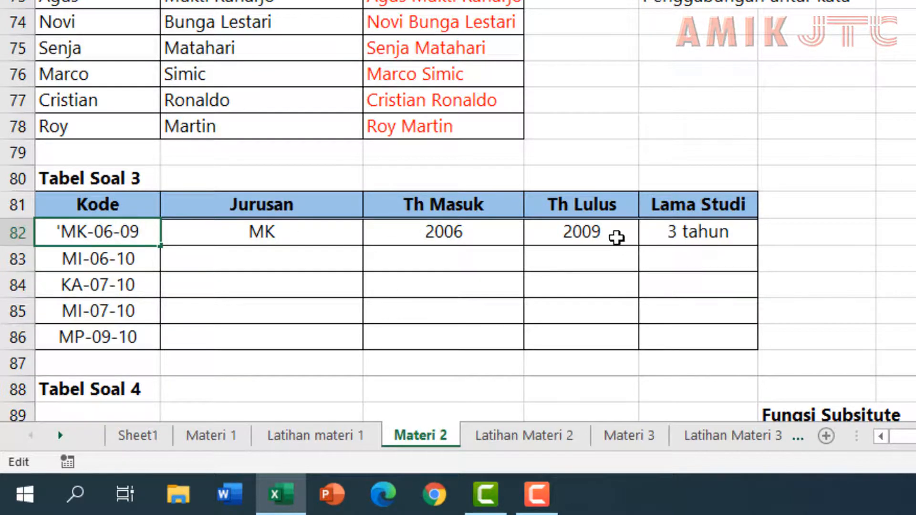
pyautogui.press('Return')
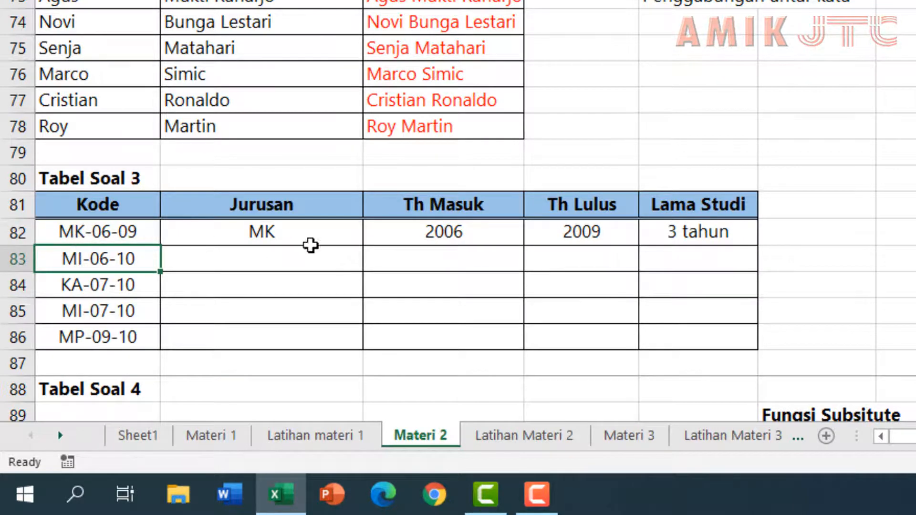
pyautogui.doubleClick(305, 225)
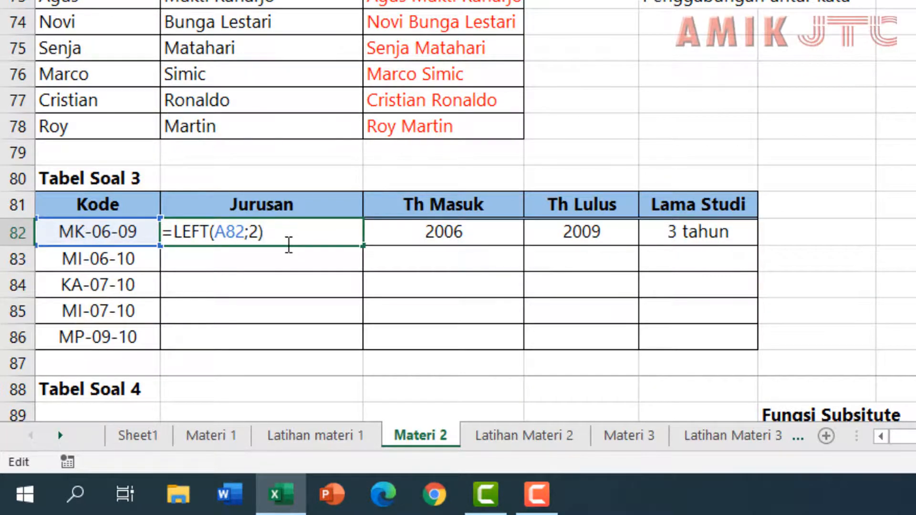
pyautogui.press('Return')
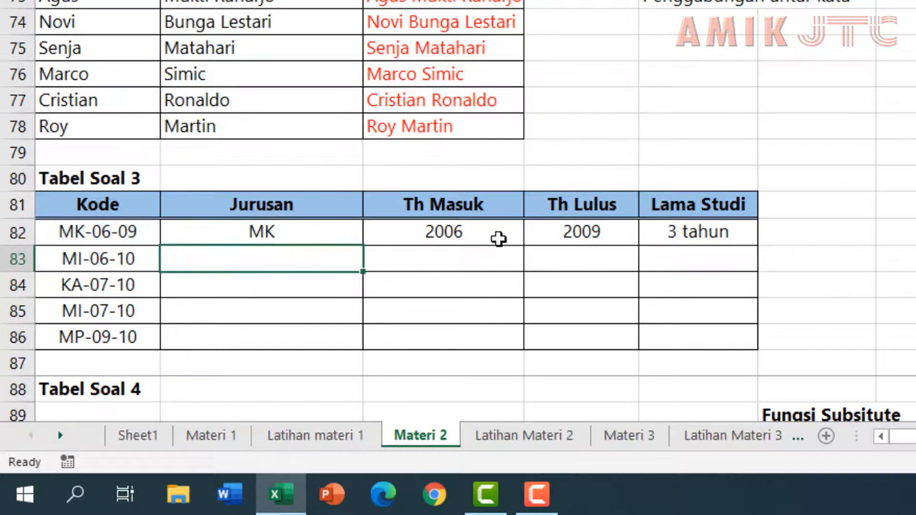
# Step: Examine the Th Masuk, Th Lulus and Lama Studi formulas in C82, D82 and E82 without editing them
pyautogui.doubleClick(465, 229)
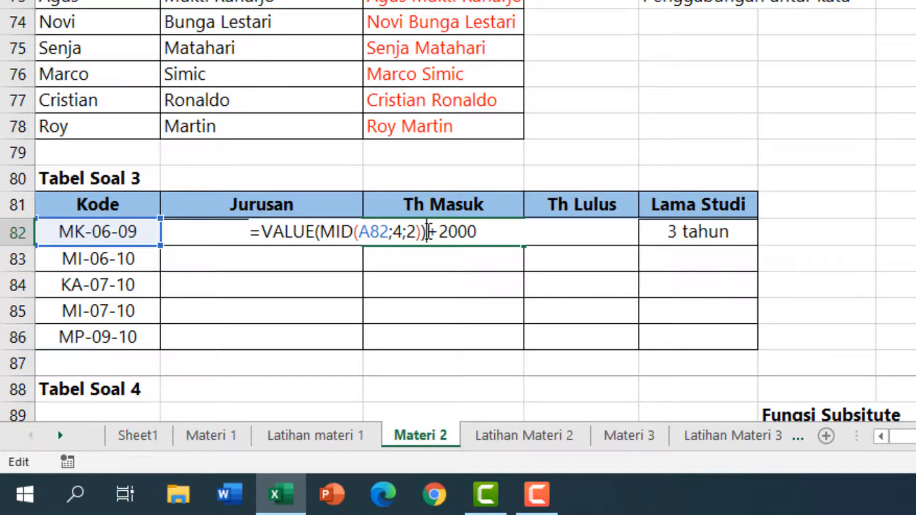
pyautogui.moveTo(426, 233); pyautogui.dragTo(261, 227)
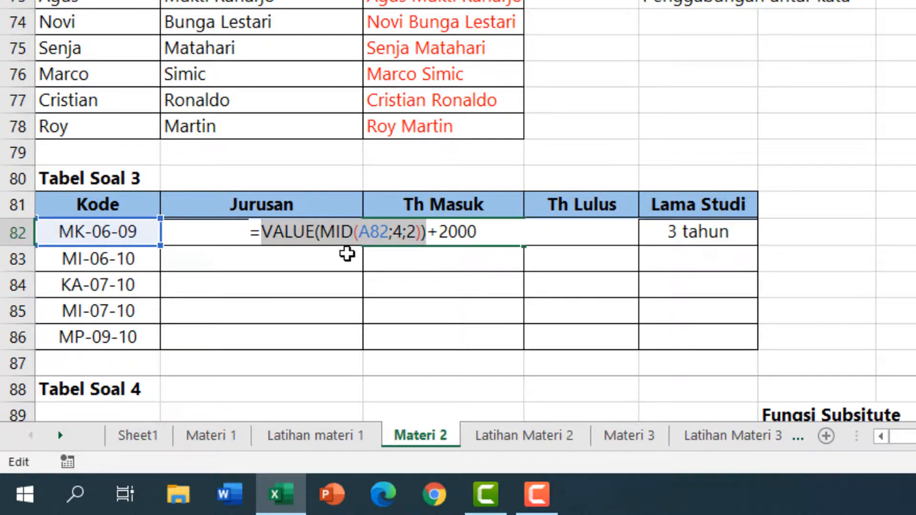
pyautogui.press('Return')
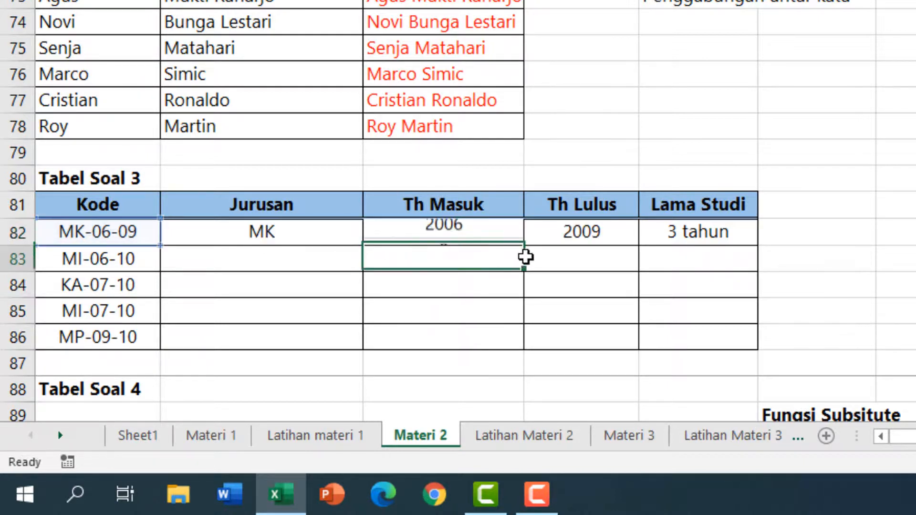
pyautogui.doubleClick(572, 231)
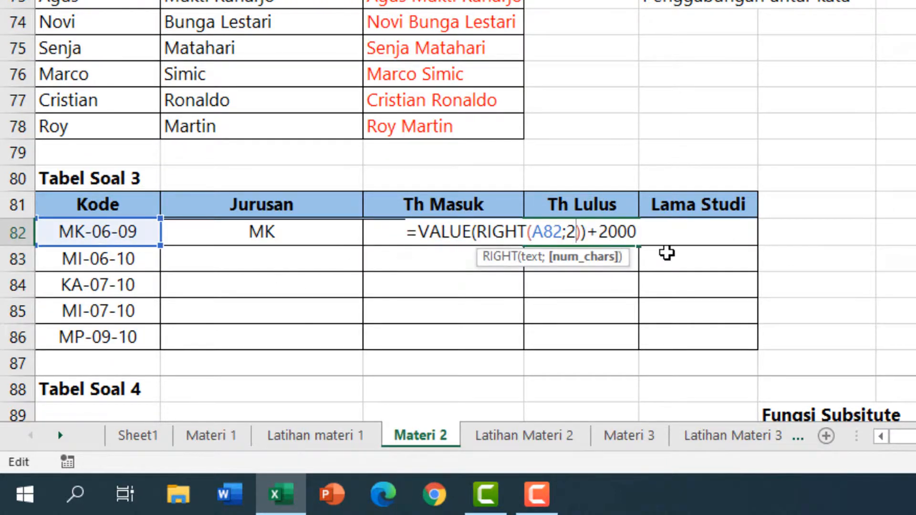
pyautogui.press('Return')
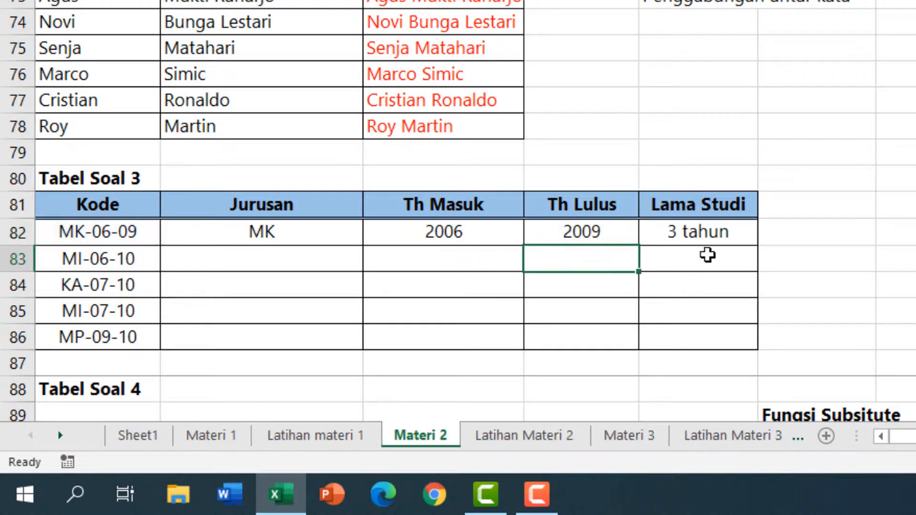
pyautogui.doubleClick(727, 232)
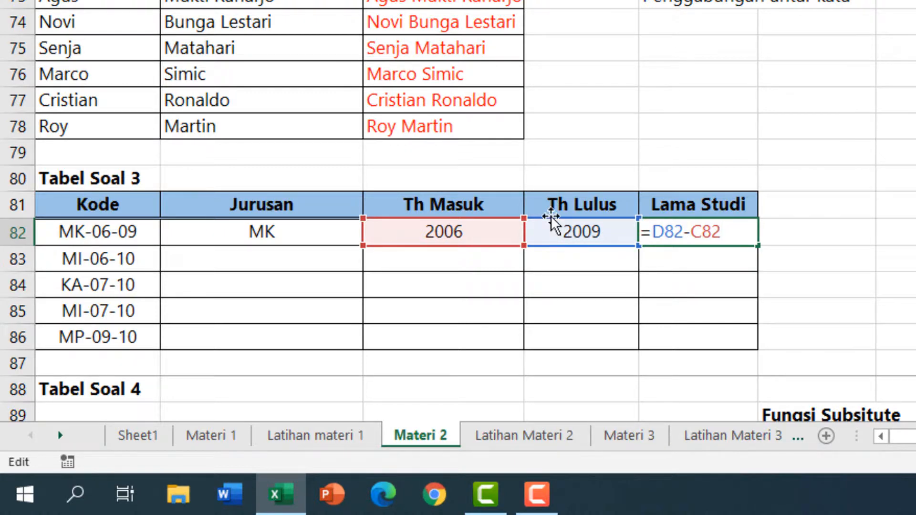
pyautogui.press('Return')
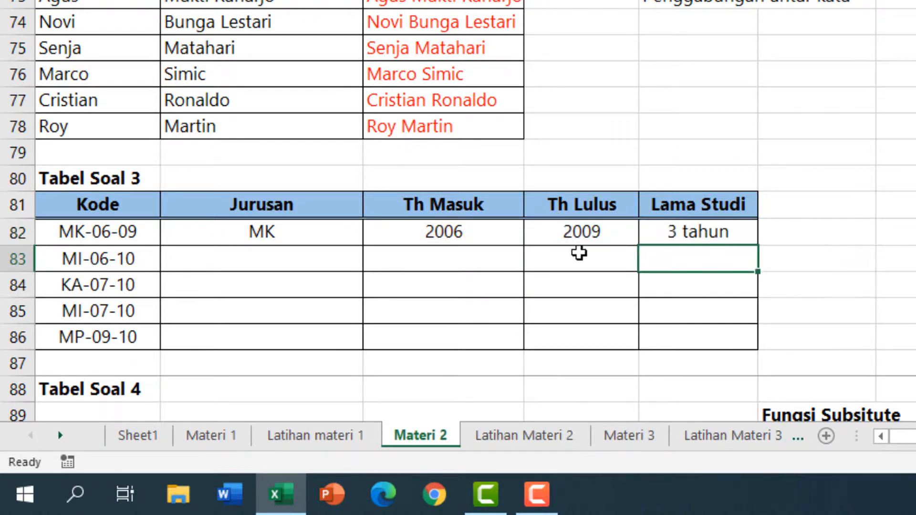
pyautogui.scroll(-2, 691, 162)
pyautogui.scroll(2, 693, 158)
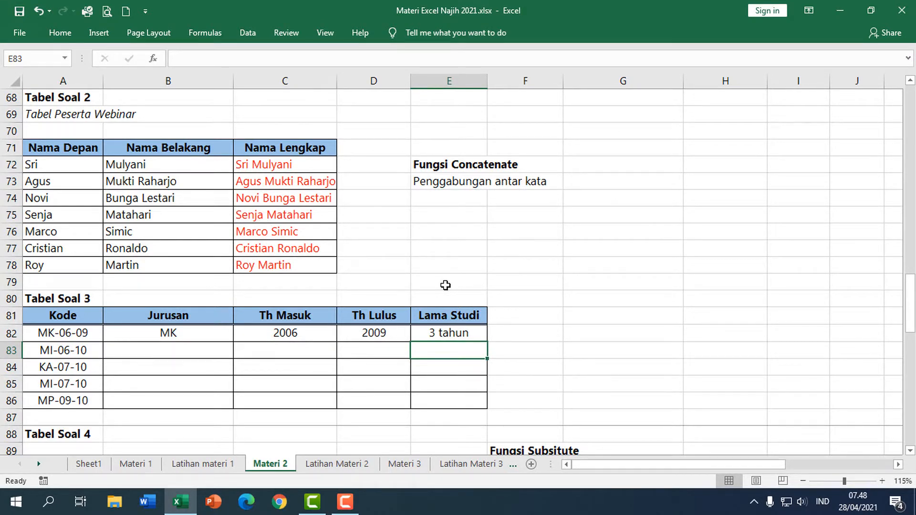
pyautogui.scroll(4, 445, 285)
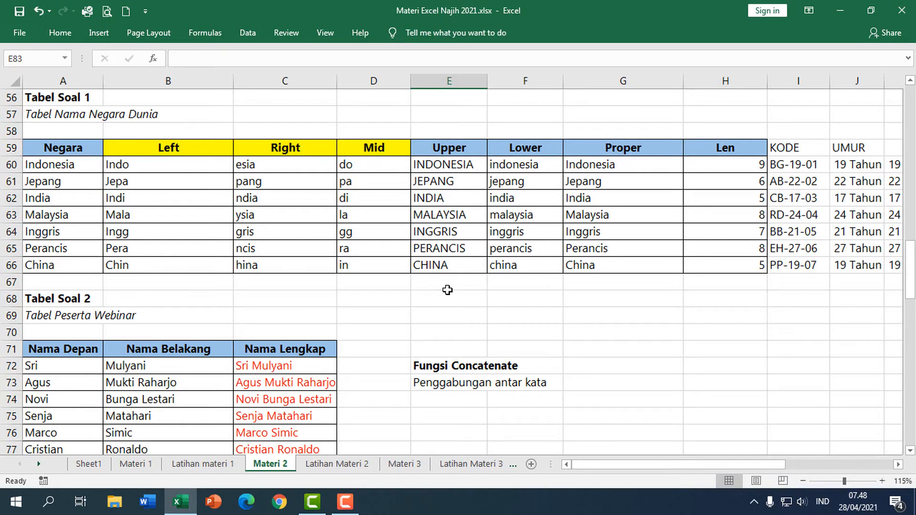
pyautogui.scroll(-1, 447, 290)
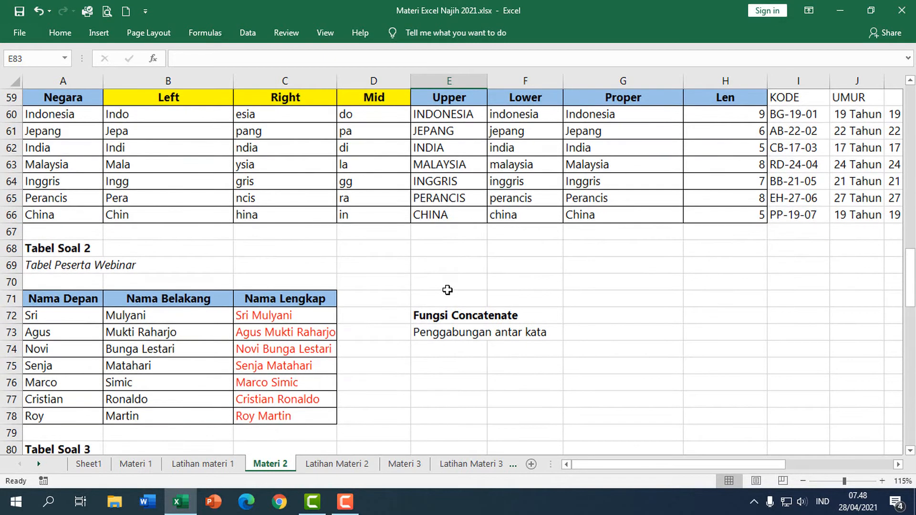